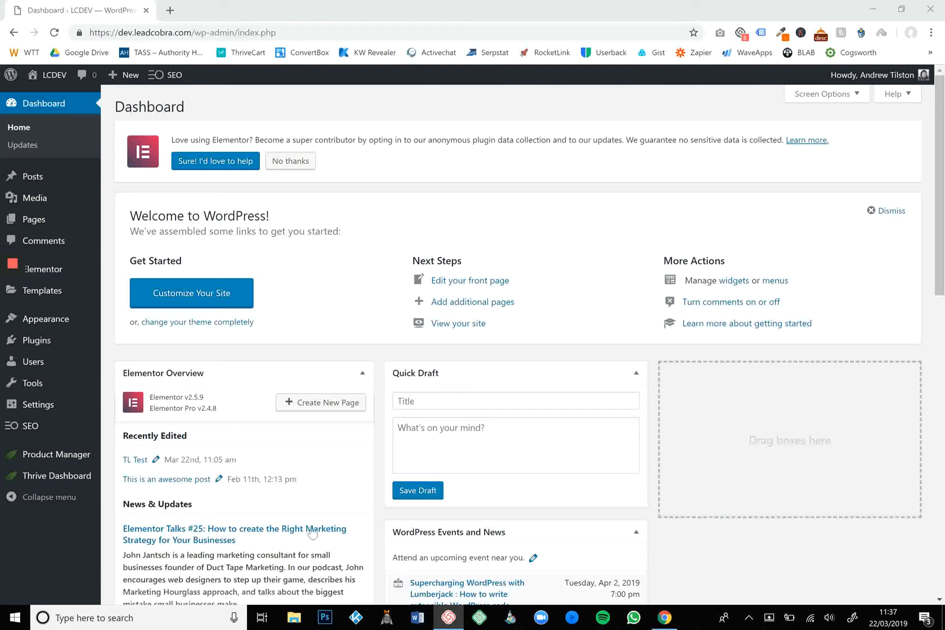
- Open the All Pages list in a new browser tab and switch to it
mouse_move(60, 224)
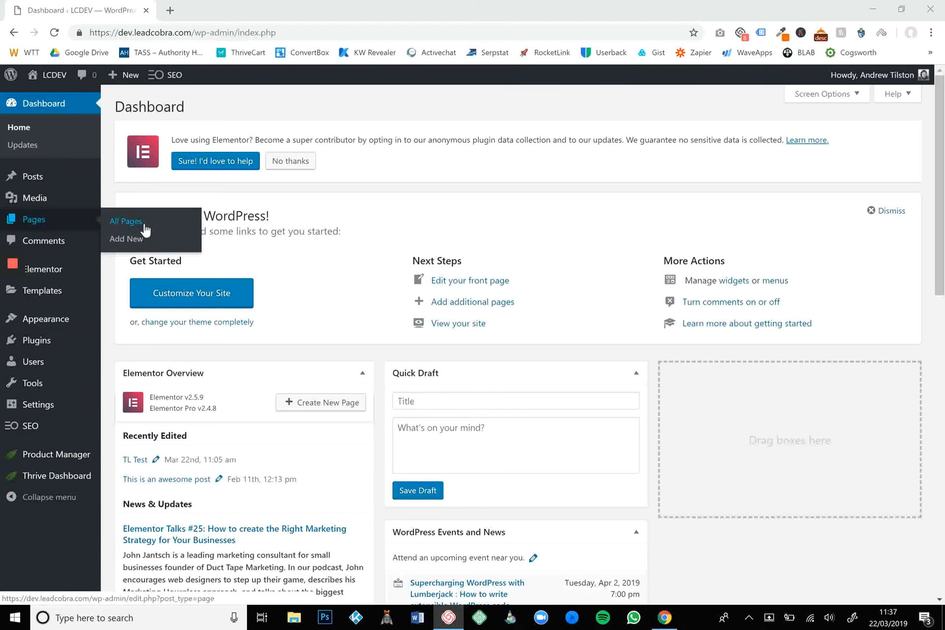
drag(140, 223, 86, 215)
right_click(117, 221)
click(152, 235)
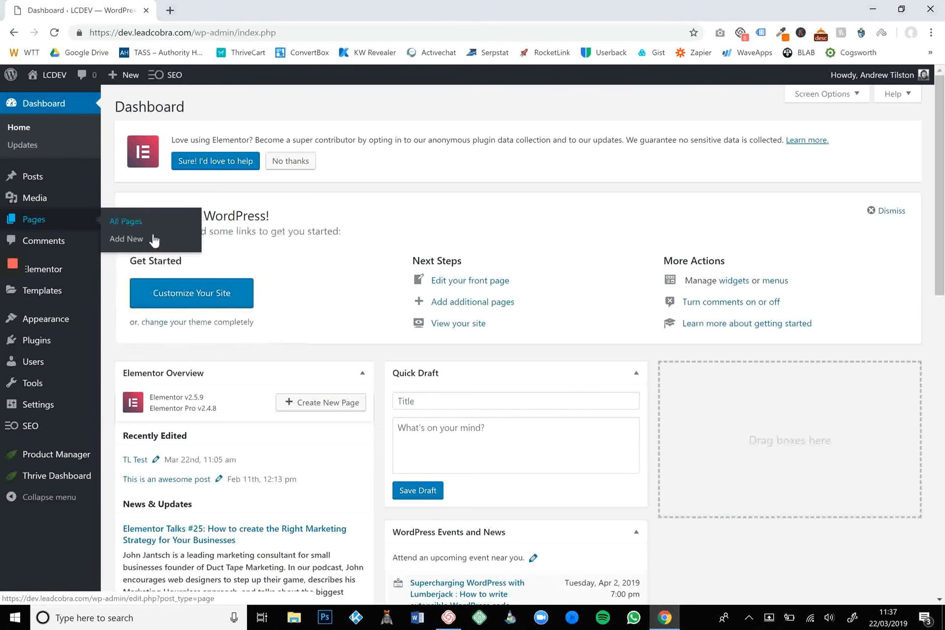
click(204, 13)
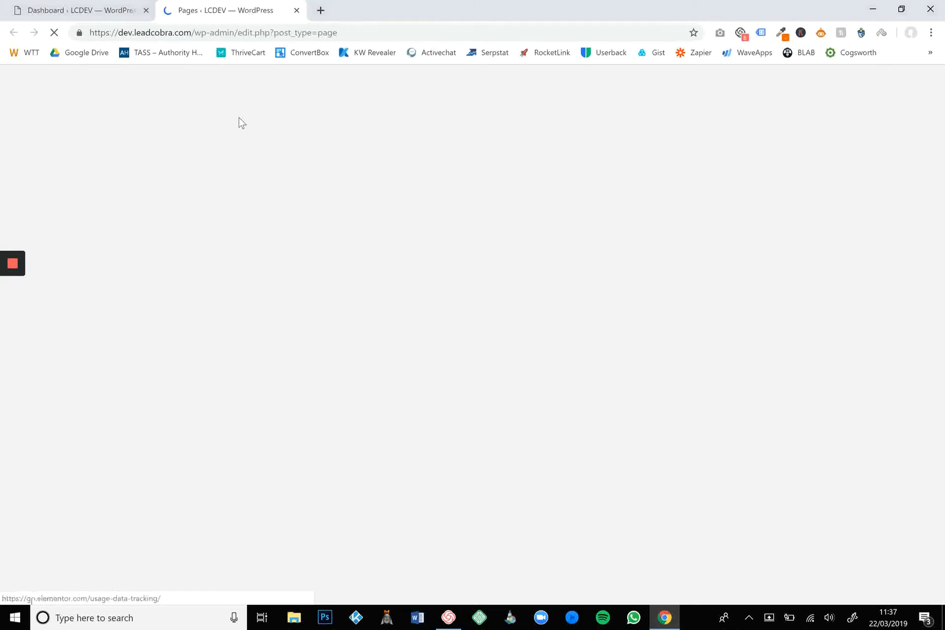
- Open the TL Test page's Elementor editor in a new tab and close the Pages tab
mouse_move(231, 274)
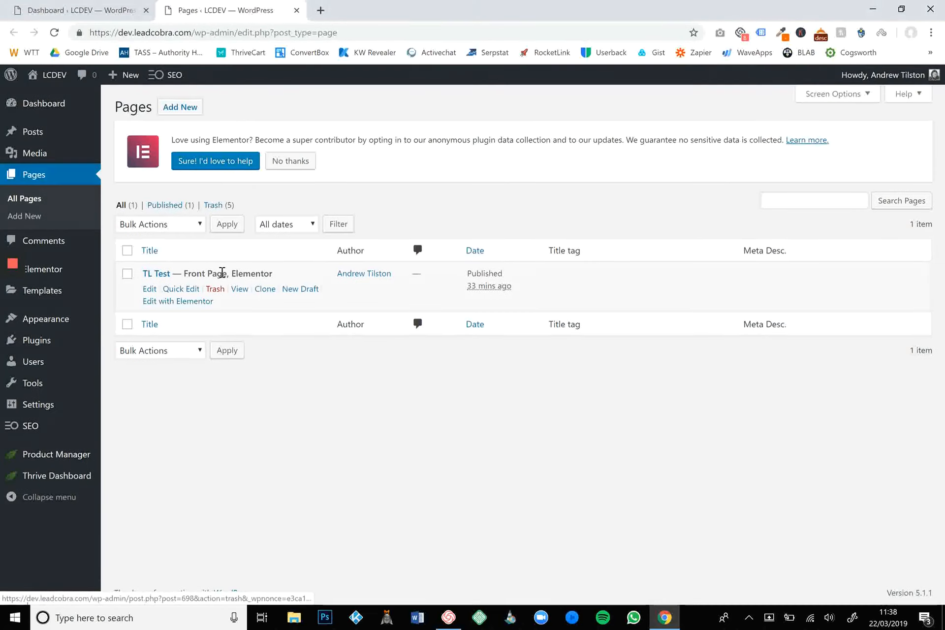
right_click(185, 306)
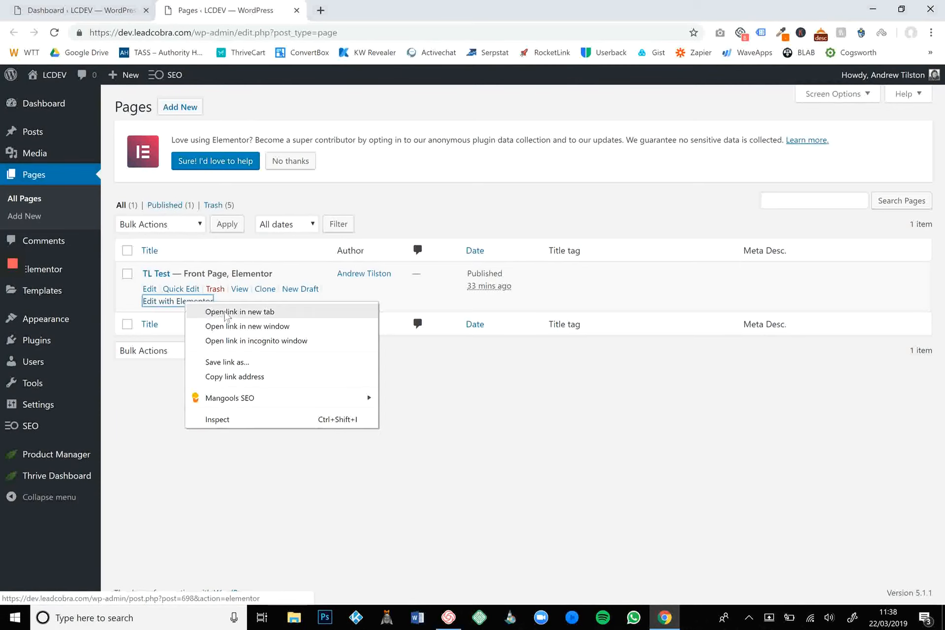
click(230, 313)
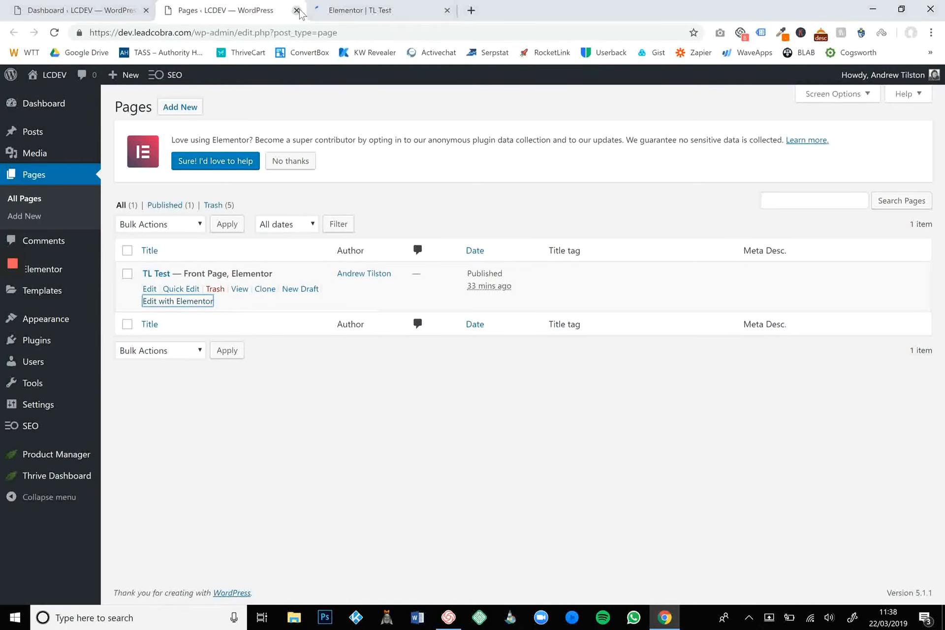
click(298, 11)
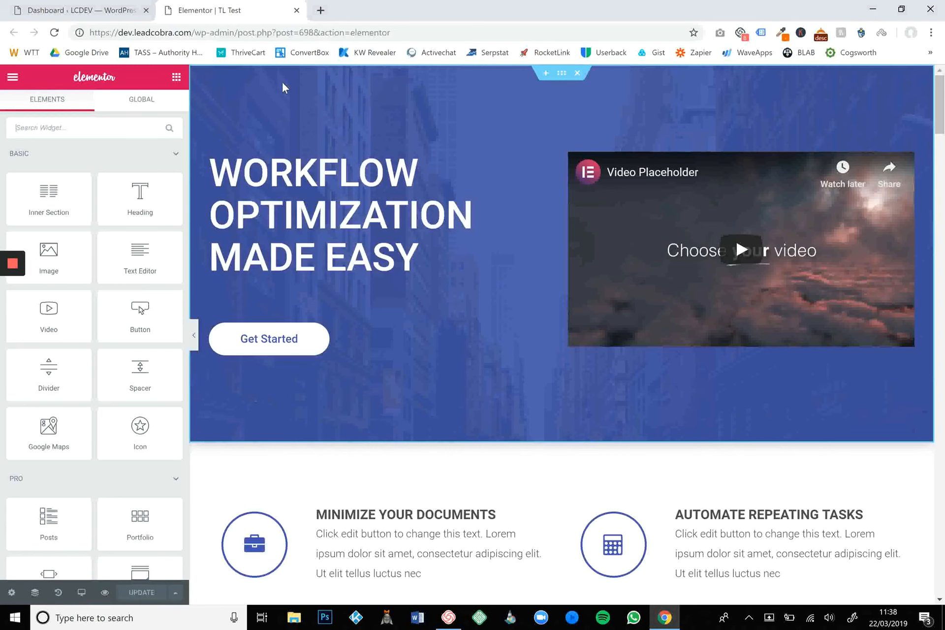
- Give the Get Started button the Button ID TLB and update the page
scroll(482, 233, down, 5)
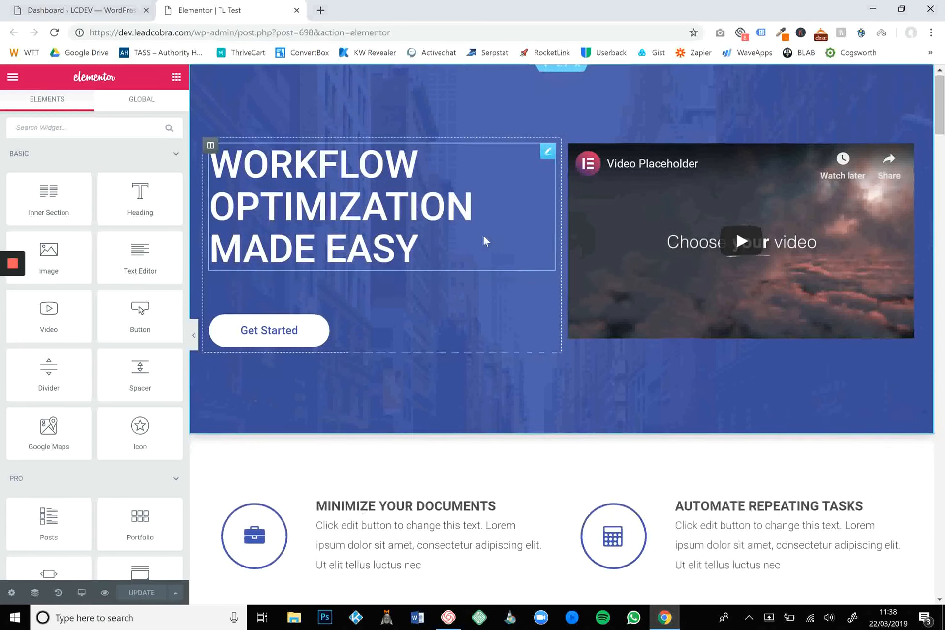
scroll(470, 227, down, 20)
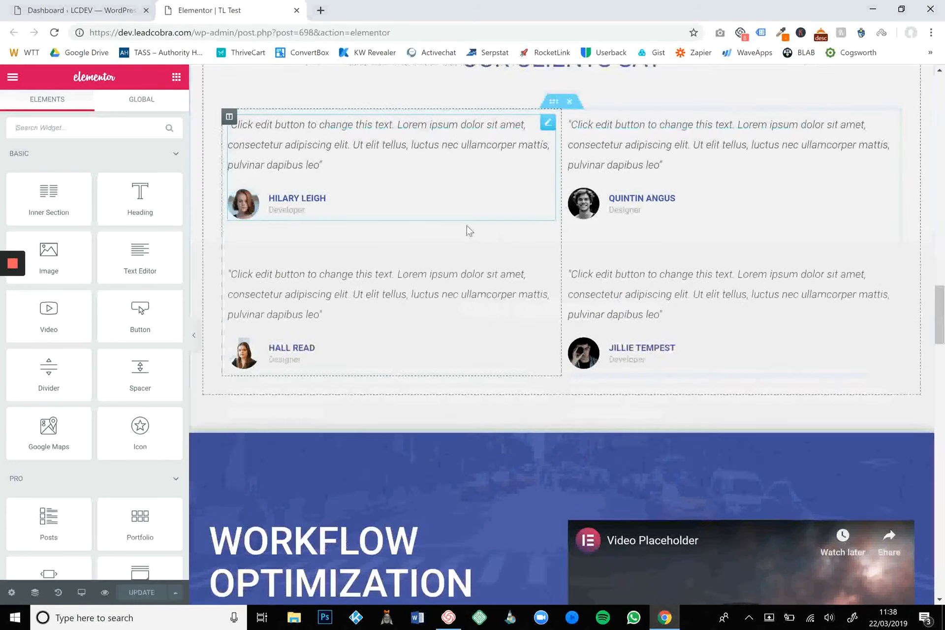
scroll(465, 228, down, 15)
scroll(390, 300, up, 13)
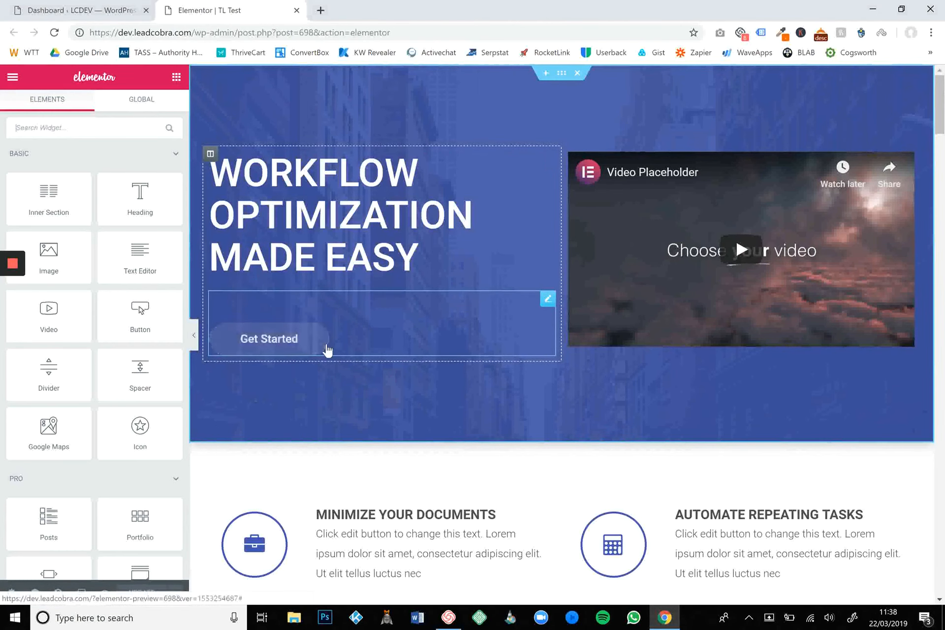
scroll(402, 485, down, 3)
drag(316, 408, 412, 407)
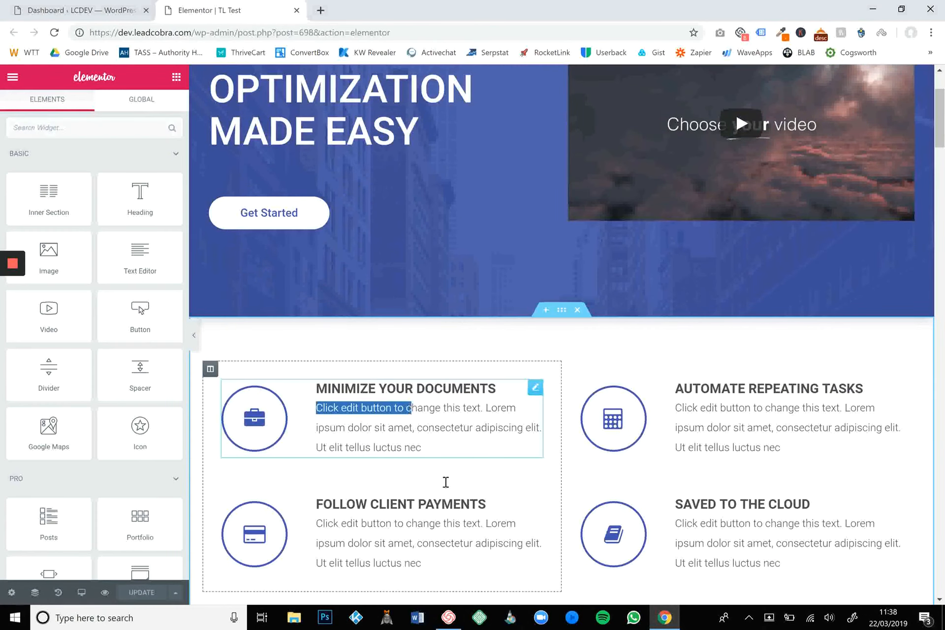
click(323, 224)
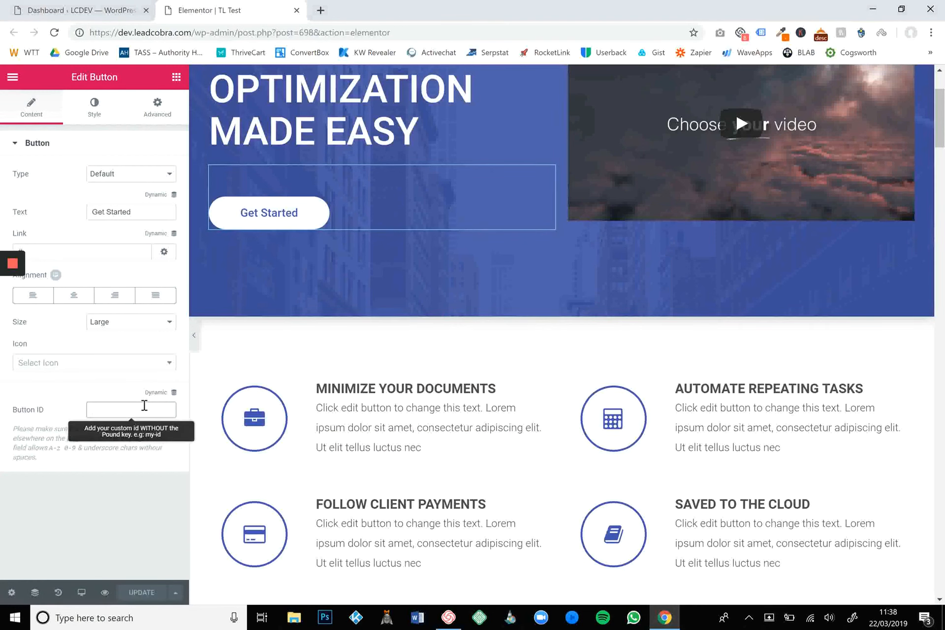
text(TLB)
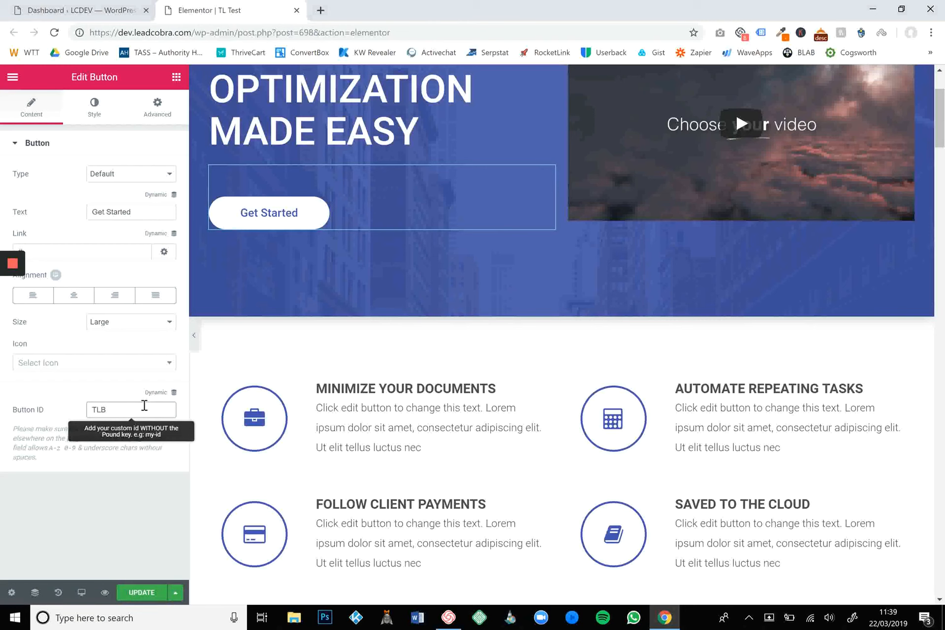
click(146, 597)
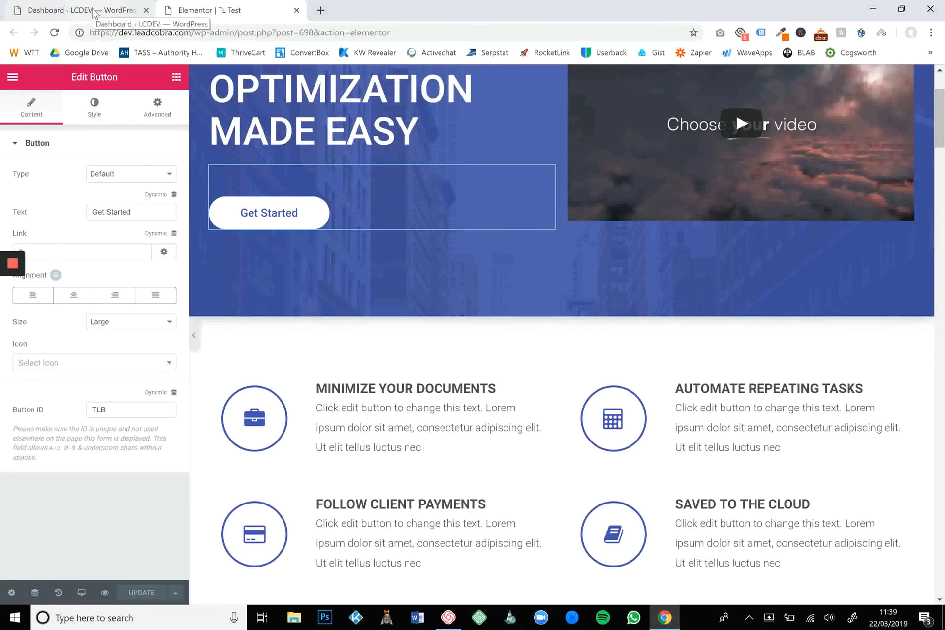
- From the Dashboard tab, open Thrive Dashboard > Thrive Leads in a new tab and switch to it
click(97, 10)
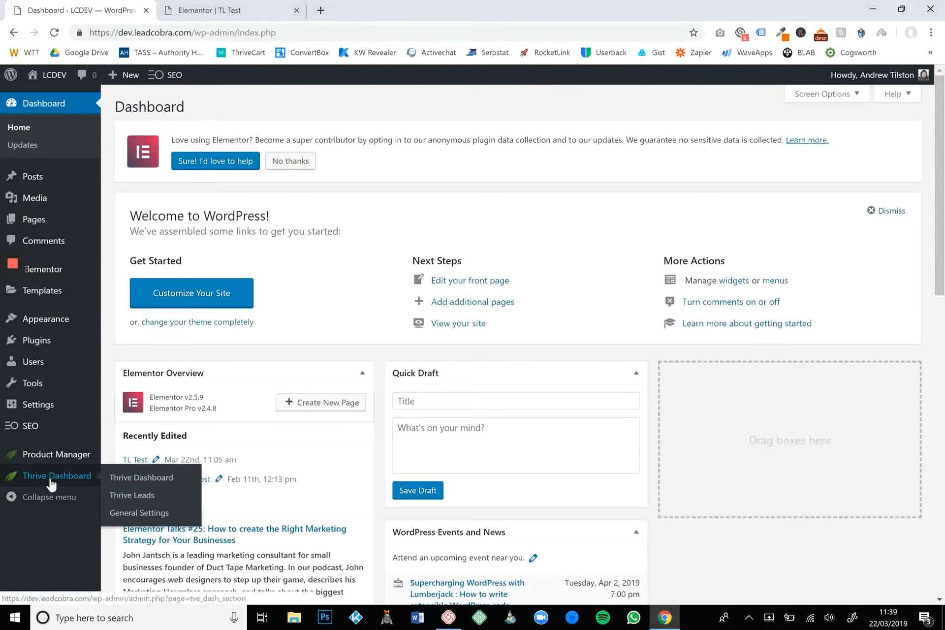
mouse_move(69, 347)
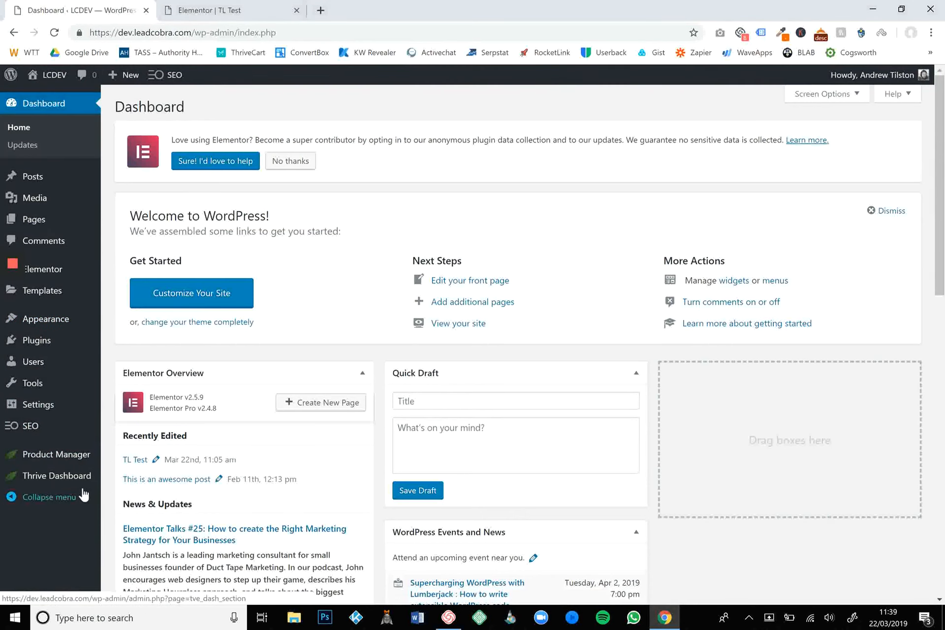
mouse_move(74, 483)
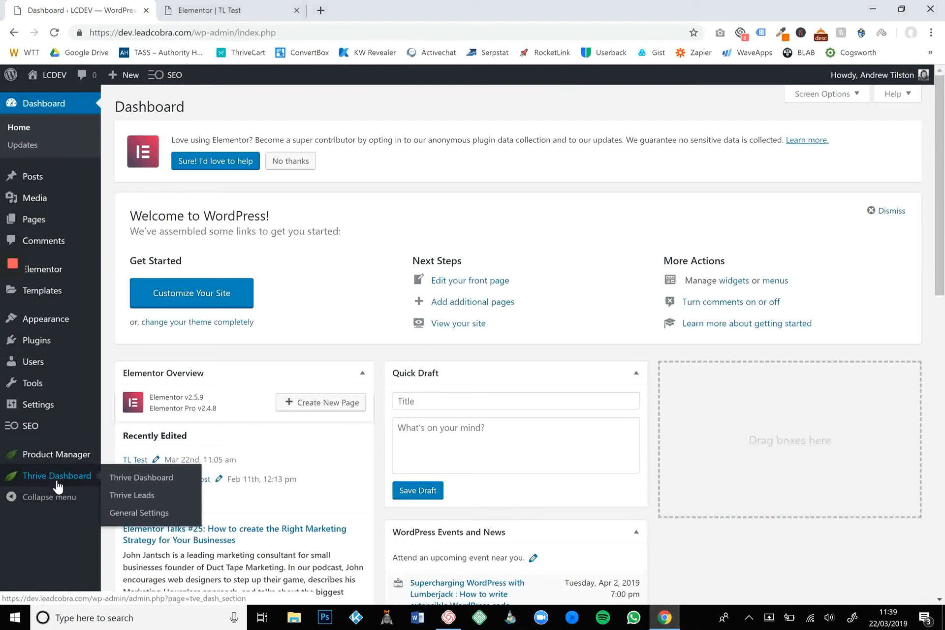
right_click(137, 500)
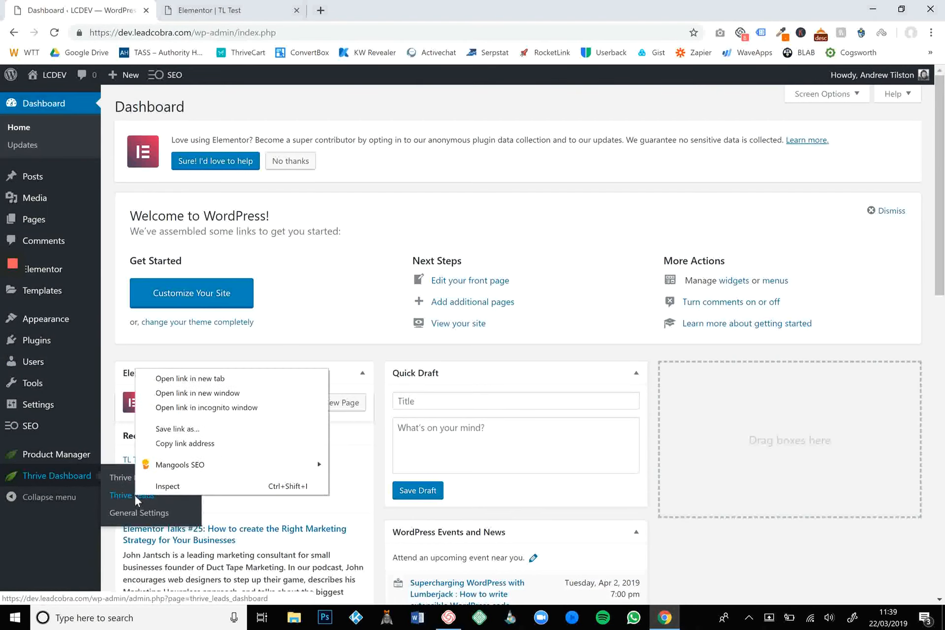
click(192, 382)
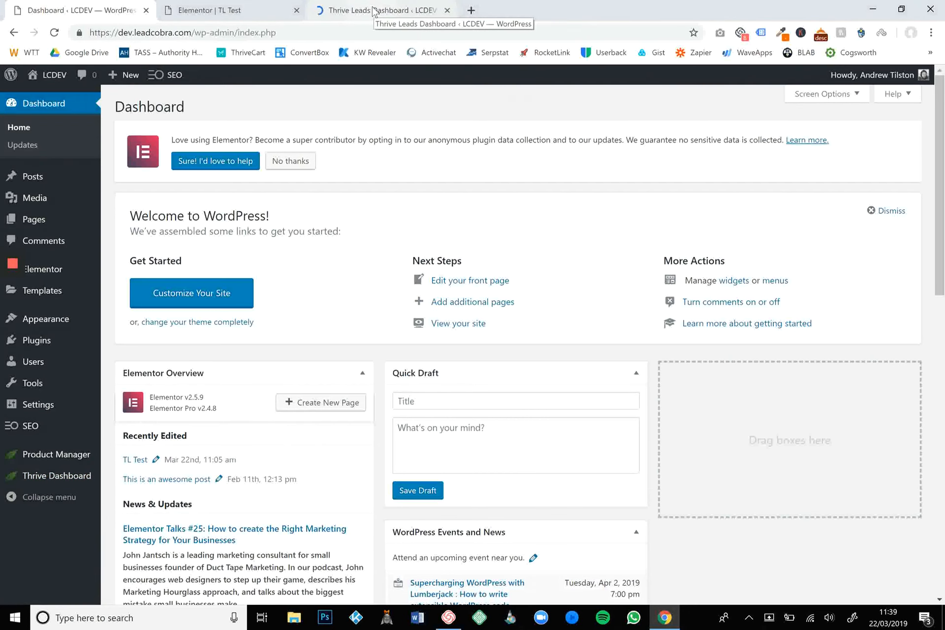
click(375, 9)
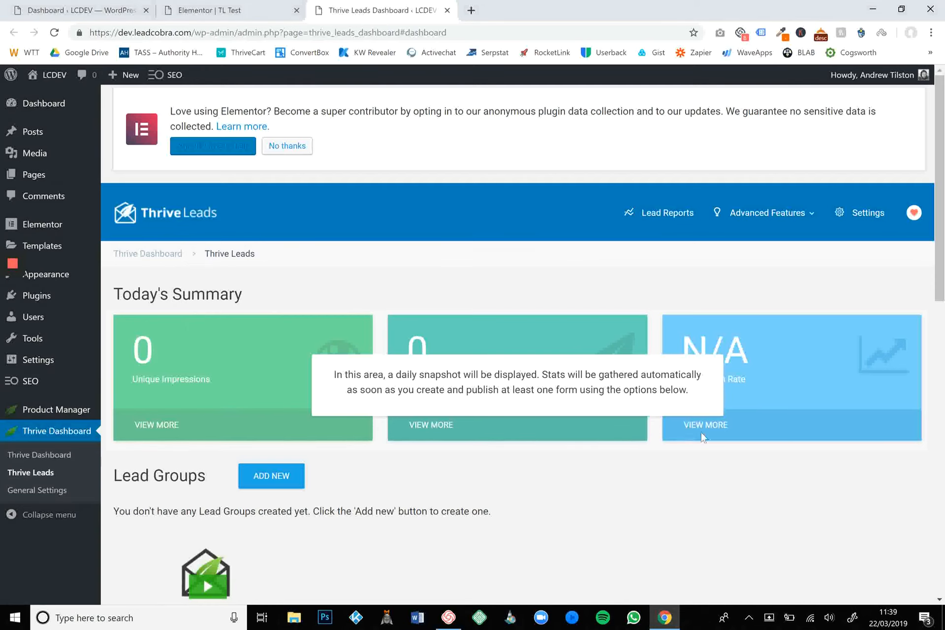
scroll(513, 453, down, 5)
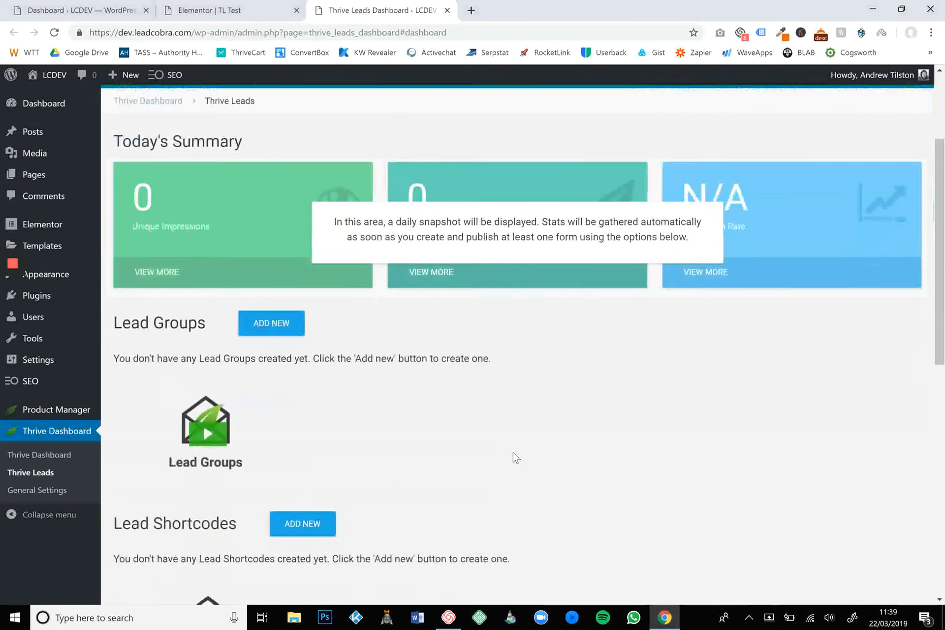
scroll(397, 302, up, 2)
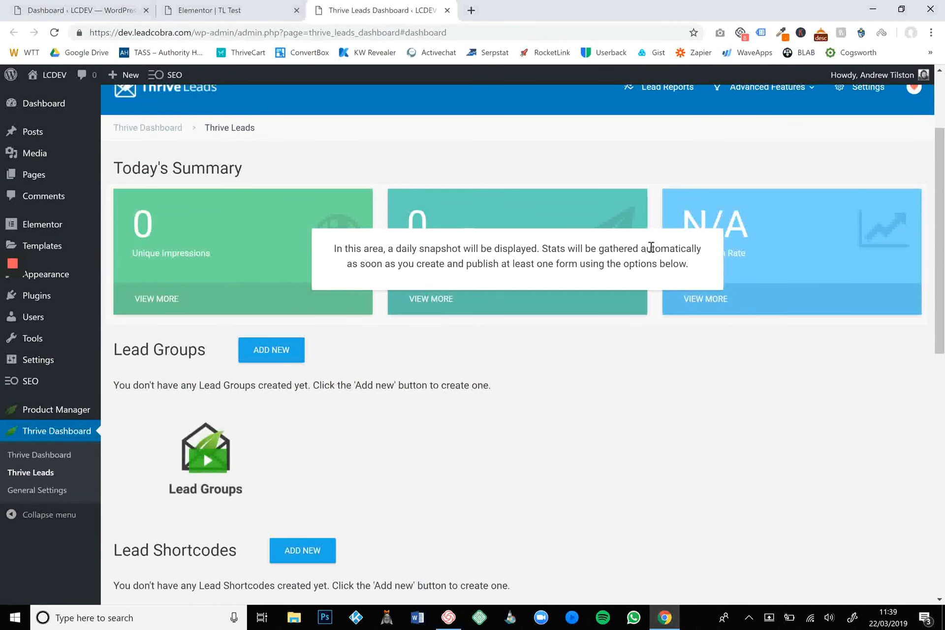
scroll(754, 237, up, 3)
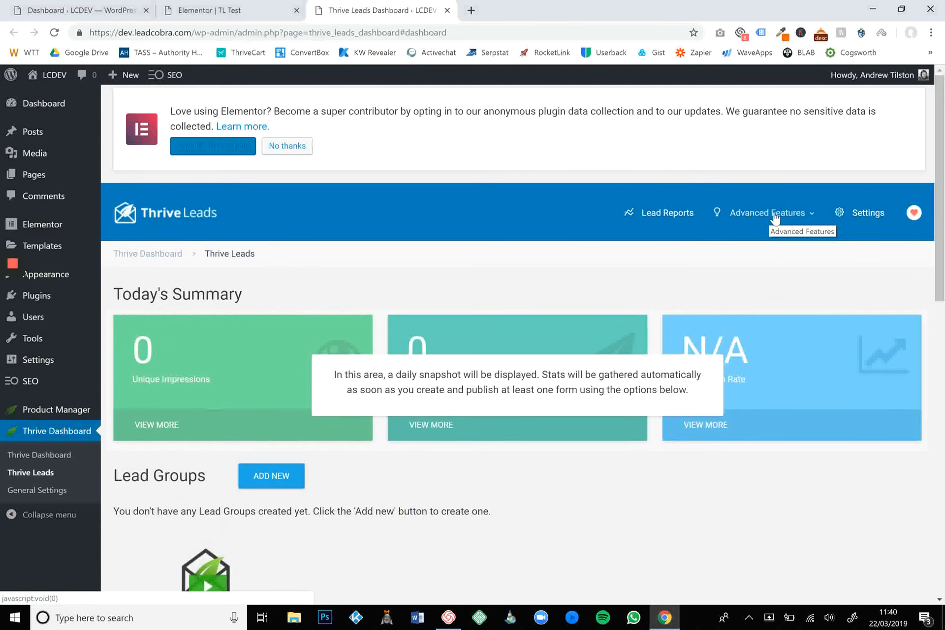
click(776, 217)
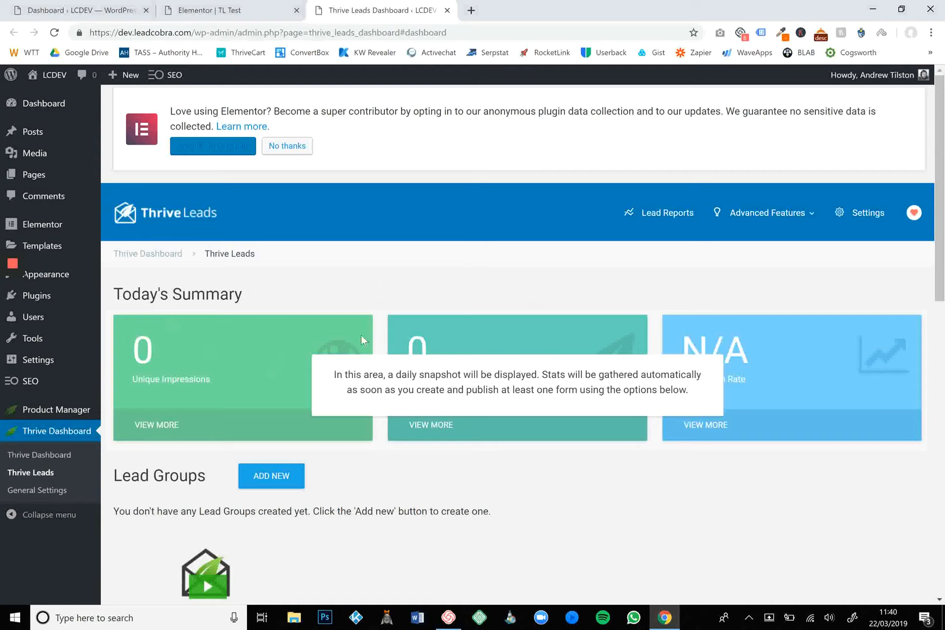
scroll(163, 303, down, 4)
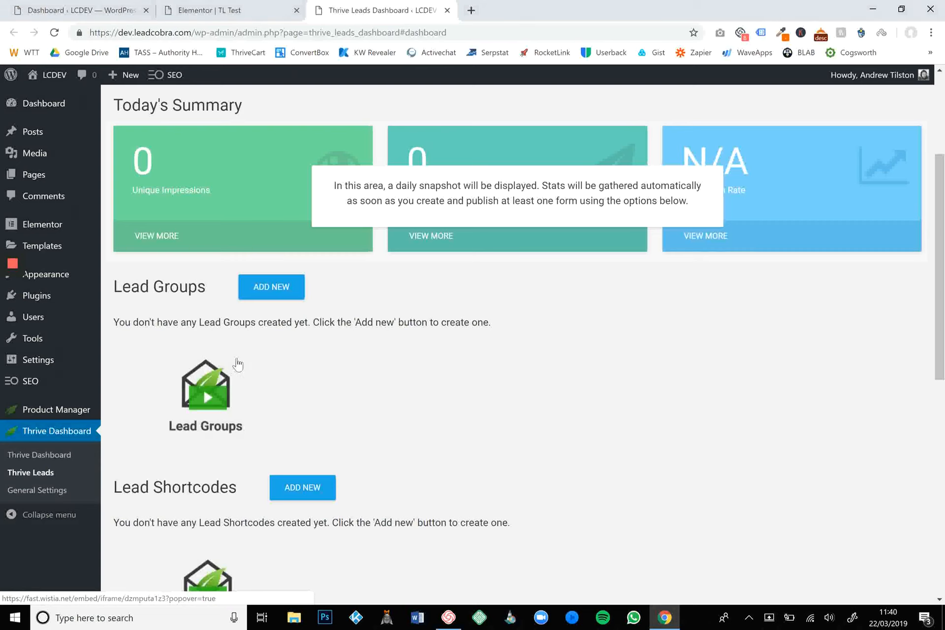
- Create a new lead group named Group 1 in Thrive Leads
click(265, 298)
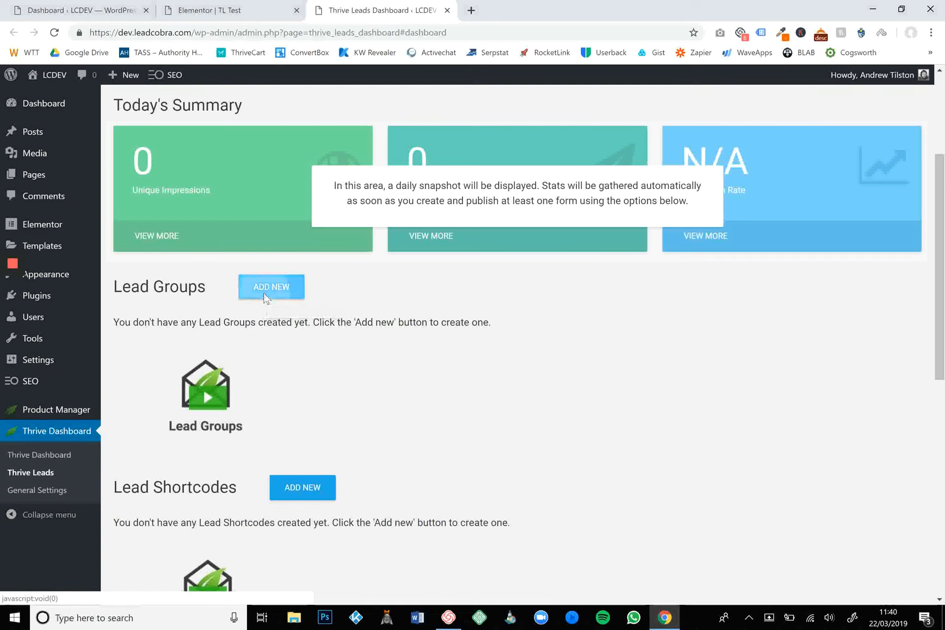
click(355, 252)
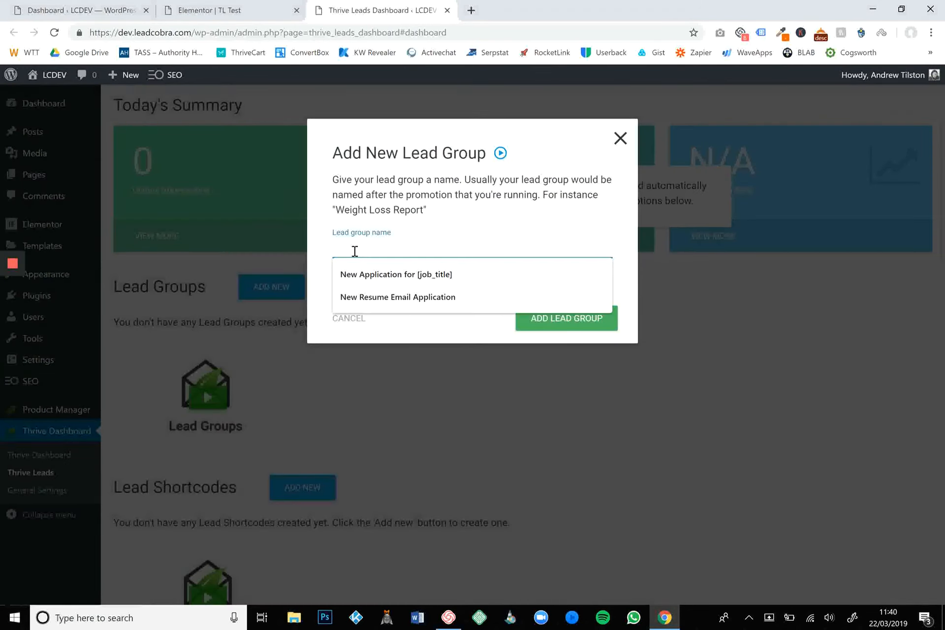
text(D)
text(roup 1)
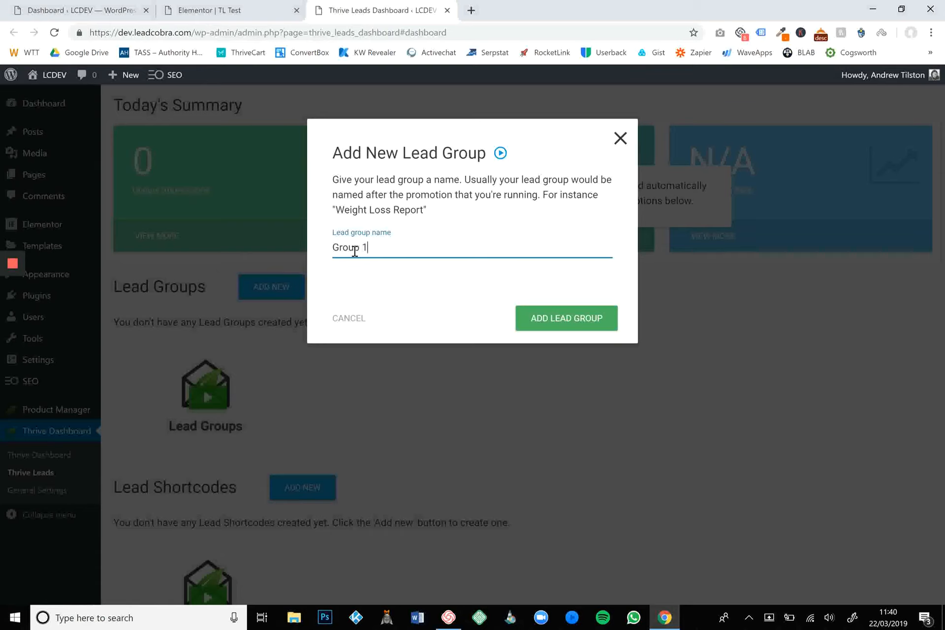
click(571, 325)
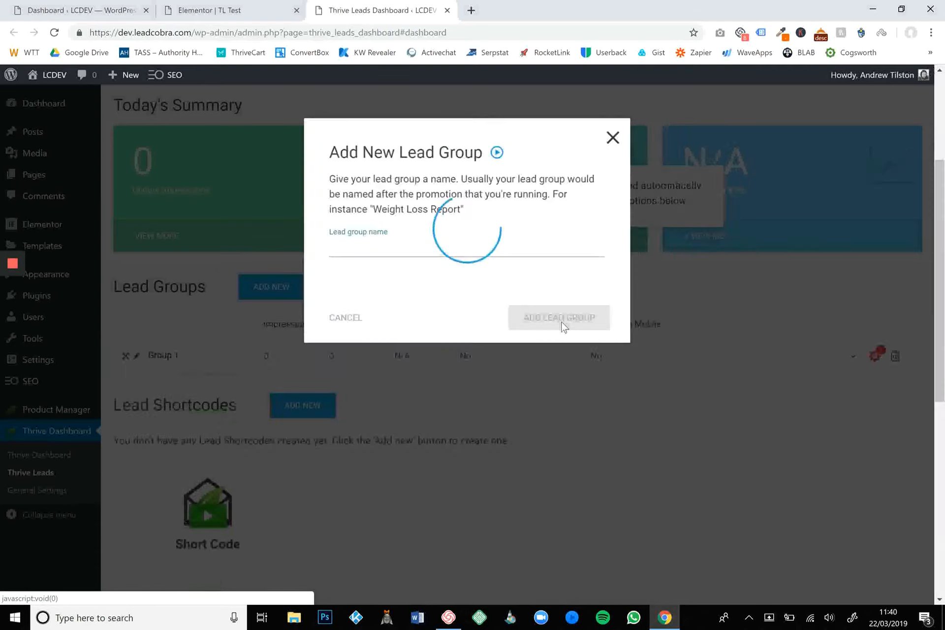
scroll(571, 315, down, 4)
scroll(580, 261, up, 3)
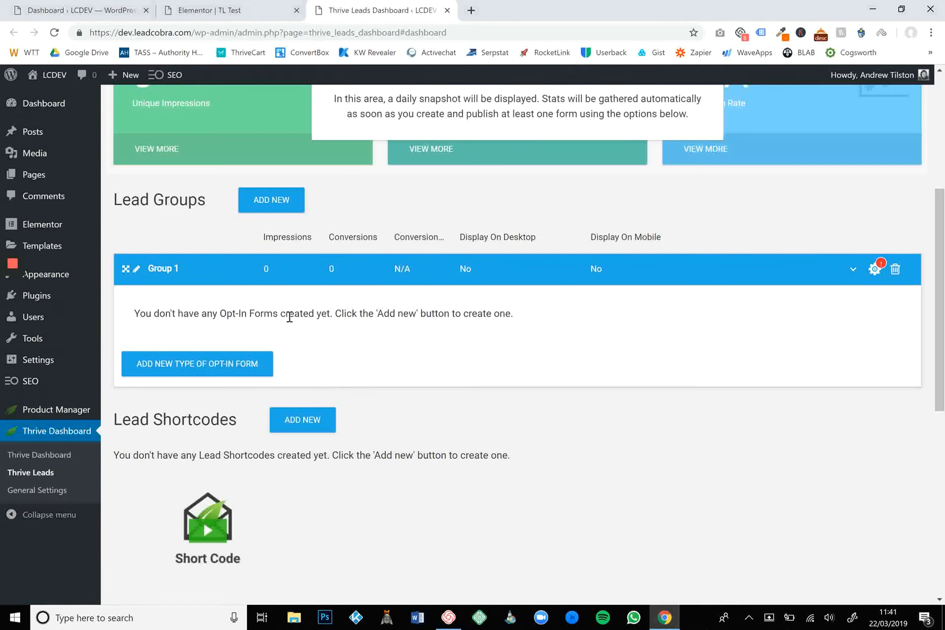
- Add a Lightbox opt-in form type to Group 1
click(185, 364)
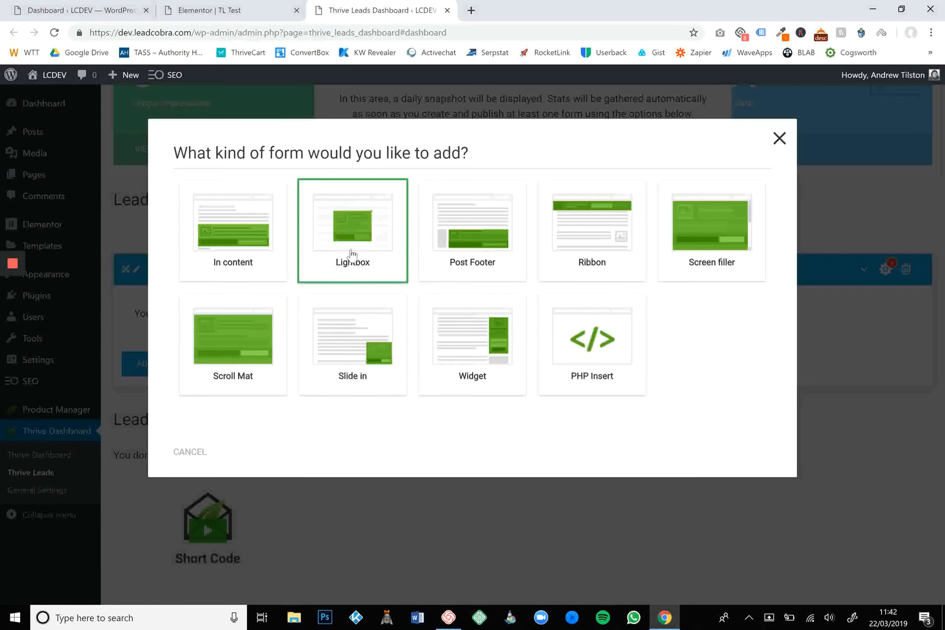
click(364, 237)
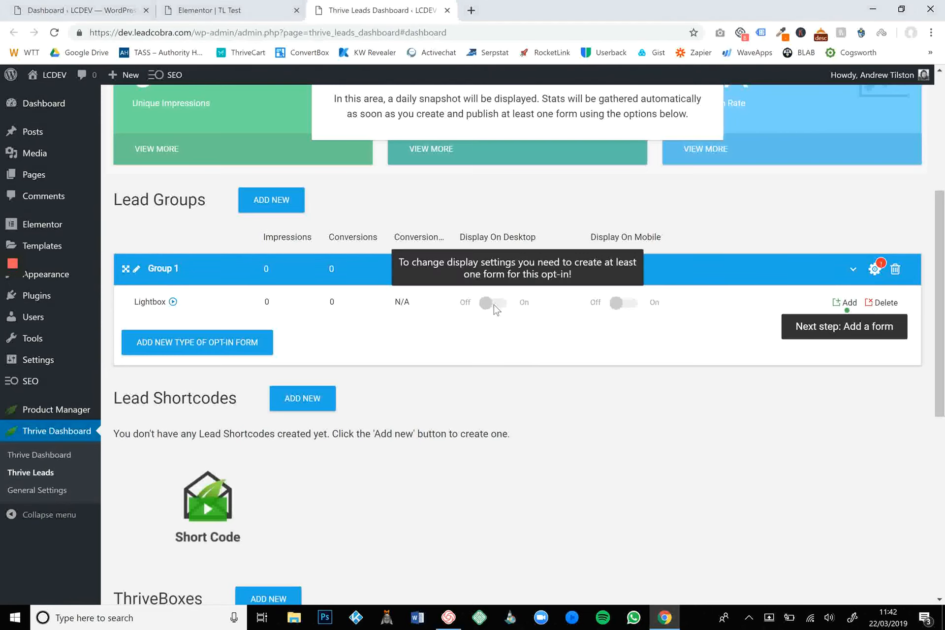
- Create a new form named Lightbox under Group 1's Lightbox opt-in
click(856, 327)
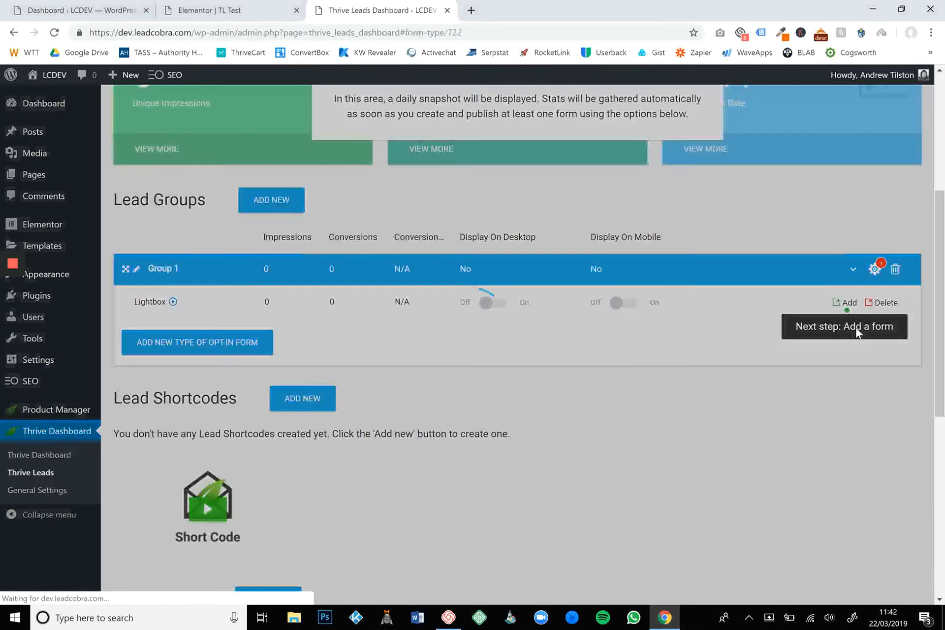
click(547, 416)
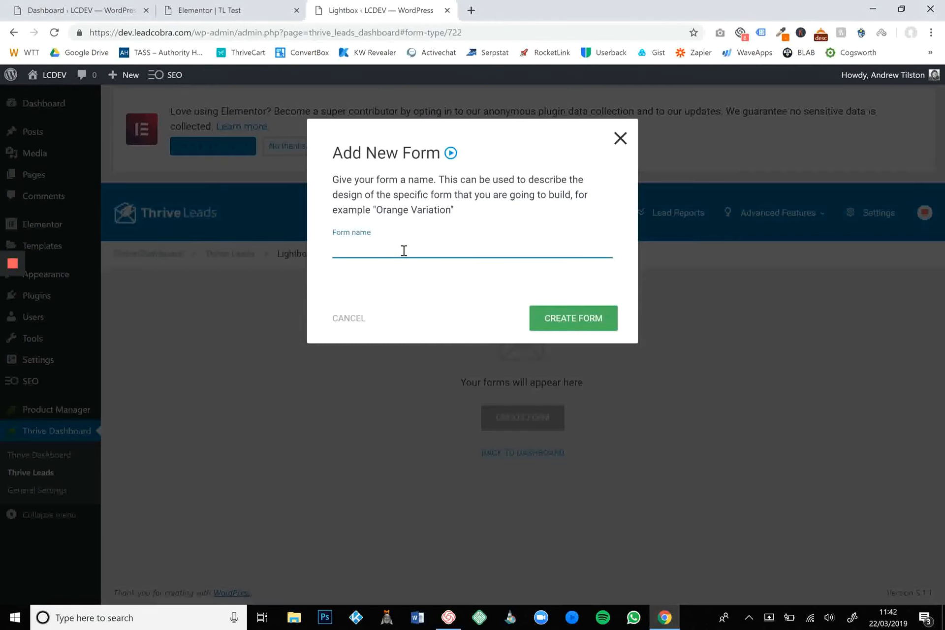
click(404, 251)
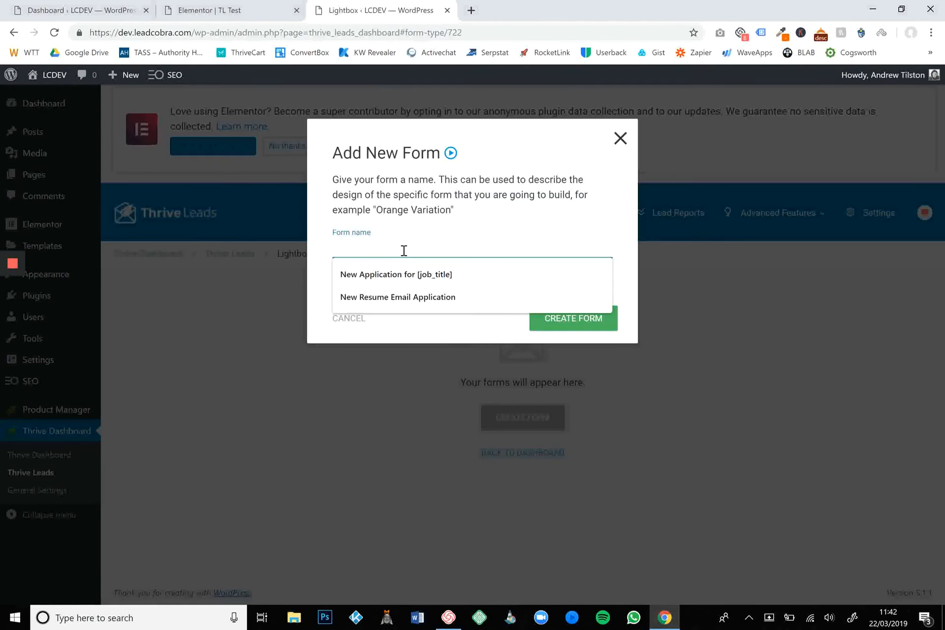
text(Lightbox 1)
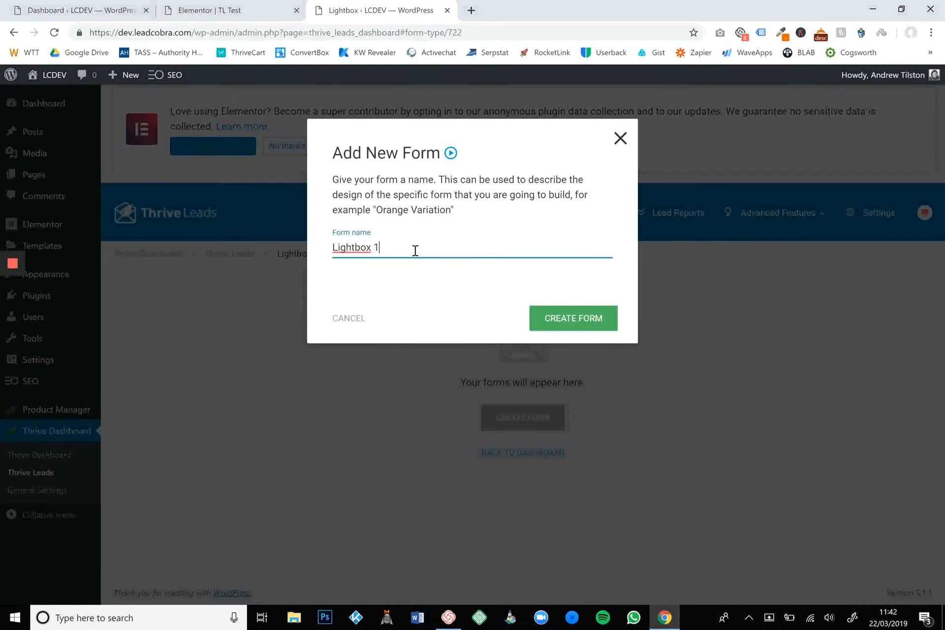
click(587, 320)
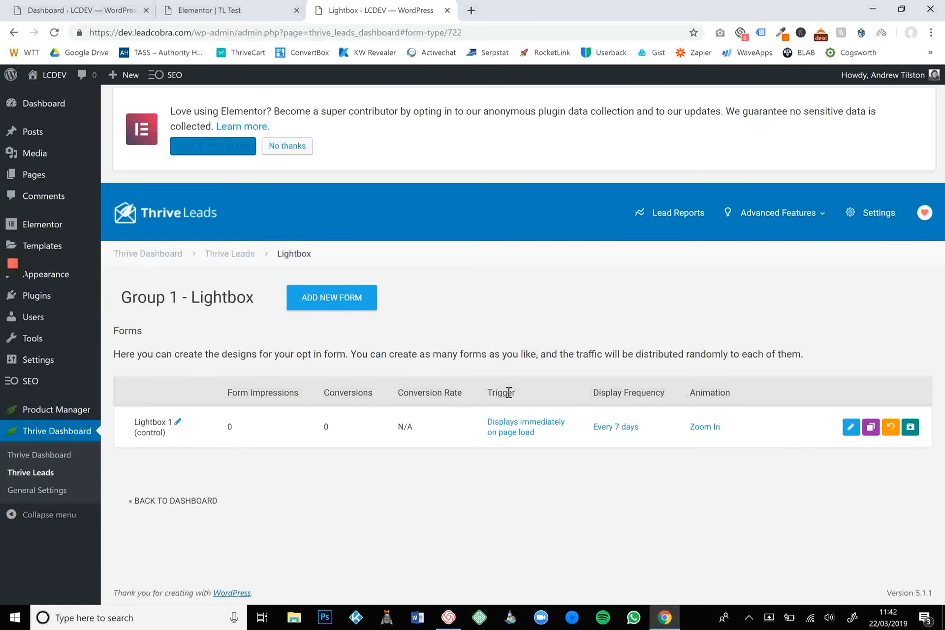
- Set Lightbox 1 to appear when the element with ID TLB is clicked, leaving the class empty
click(518, 430)
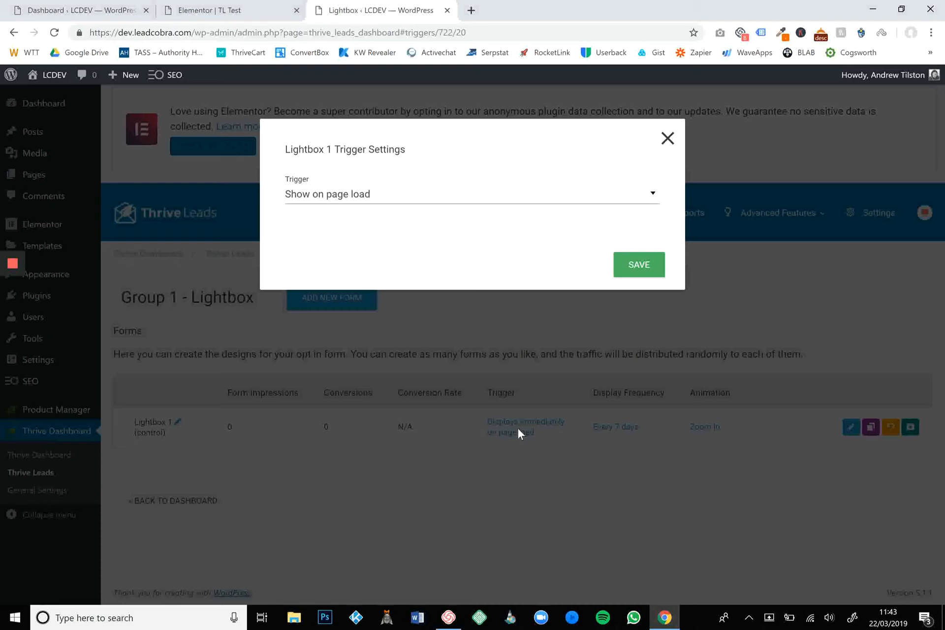
click(371, 197)
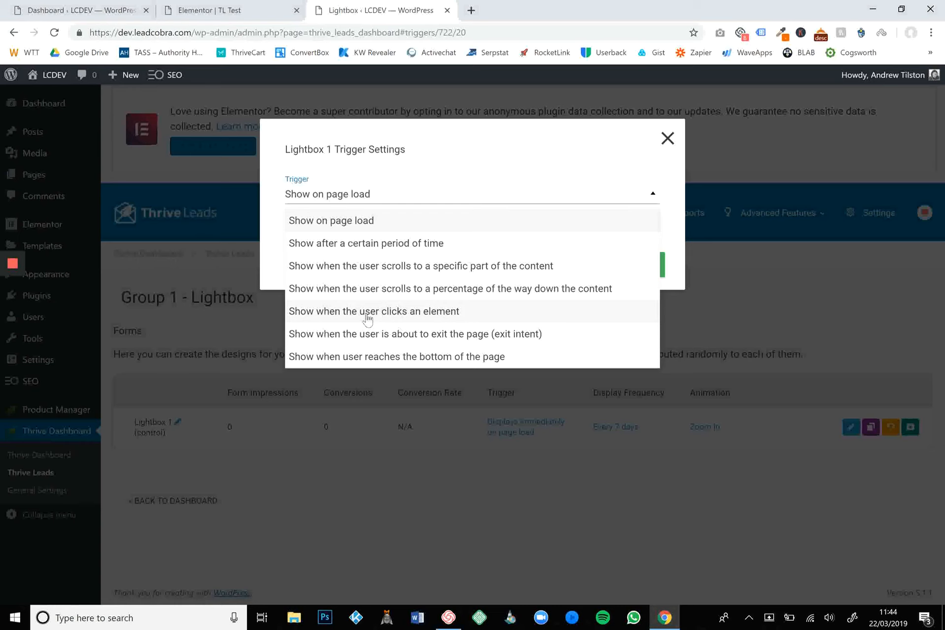
click(432, 317)
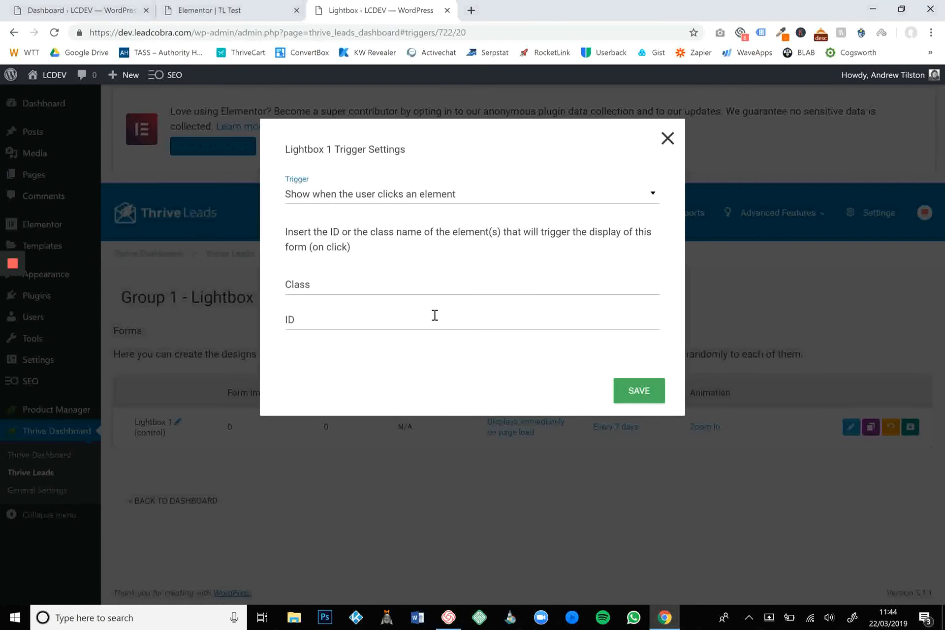
click(300, 321)
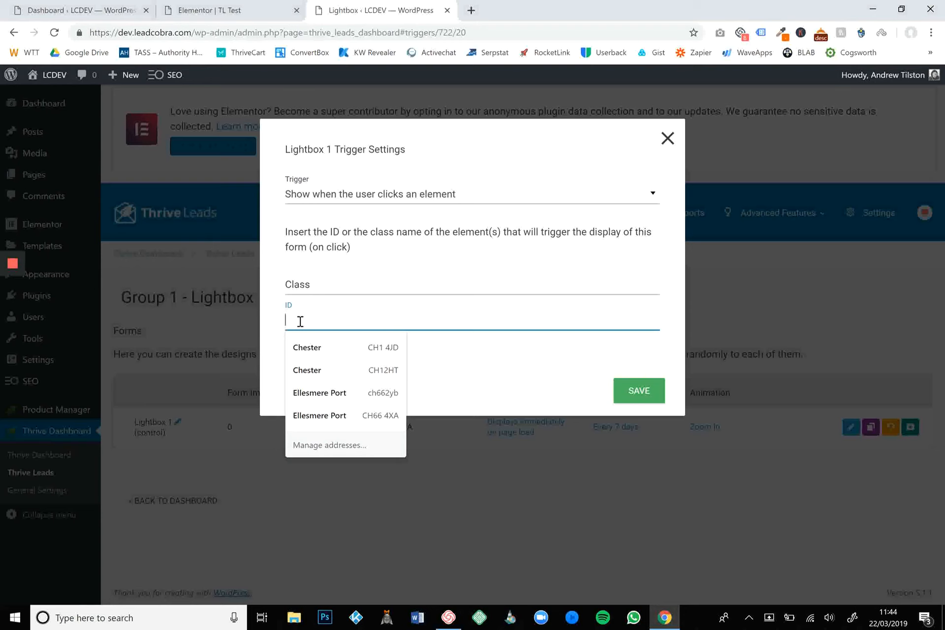
text(T)
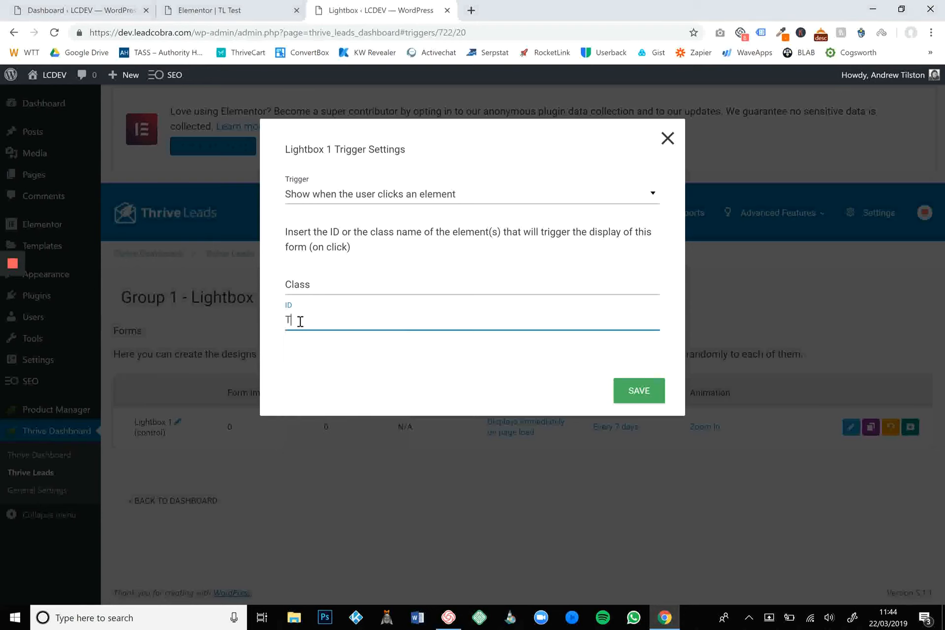
text(LB)
click(323, 288)
click(510, 404)
click(649, 392)
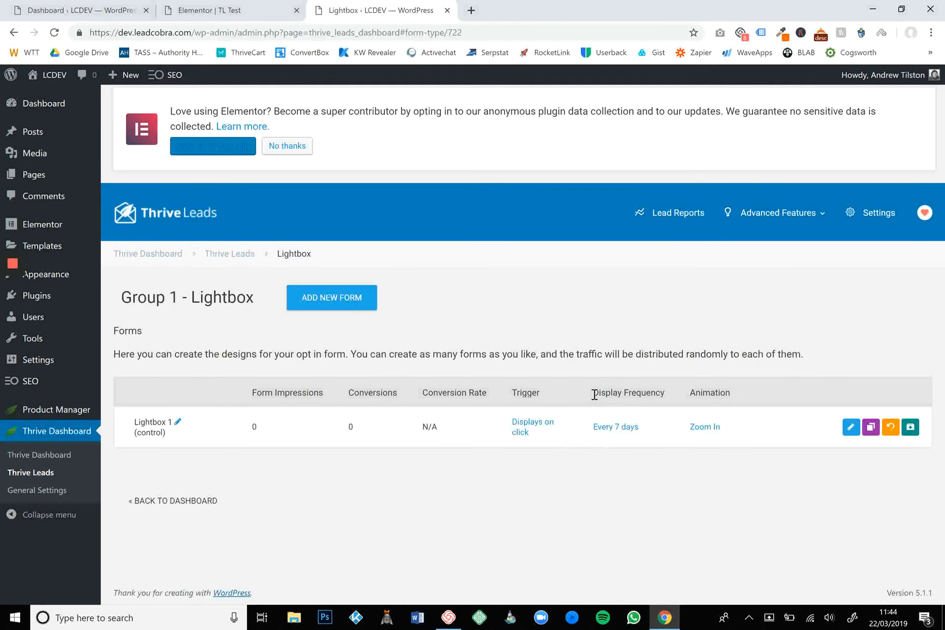
- Set Lightbox 1's repeat interval to 0 days so it displays all the time
drag(594, 394, 664, 394)
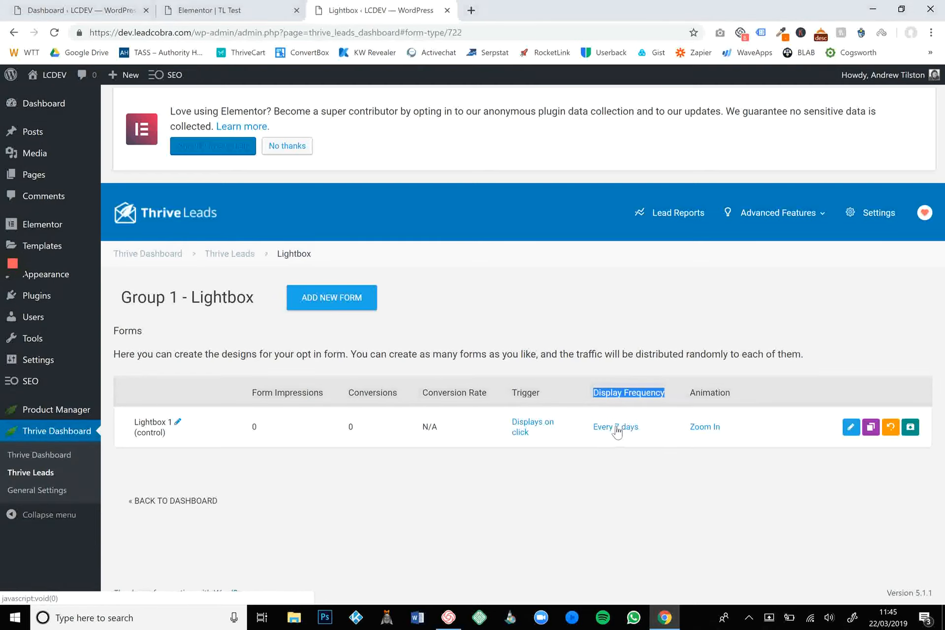
click(615, 429)
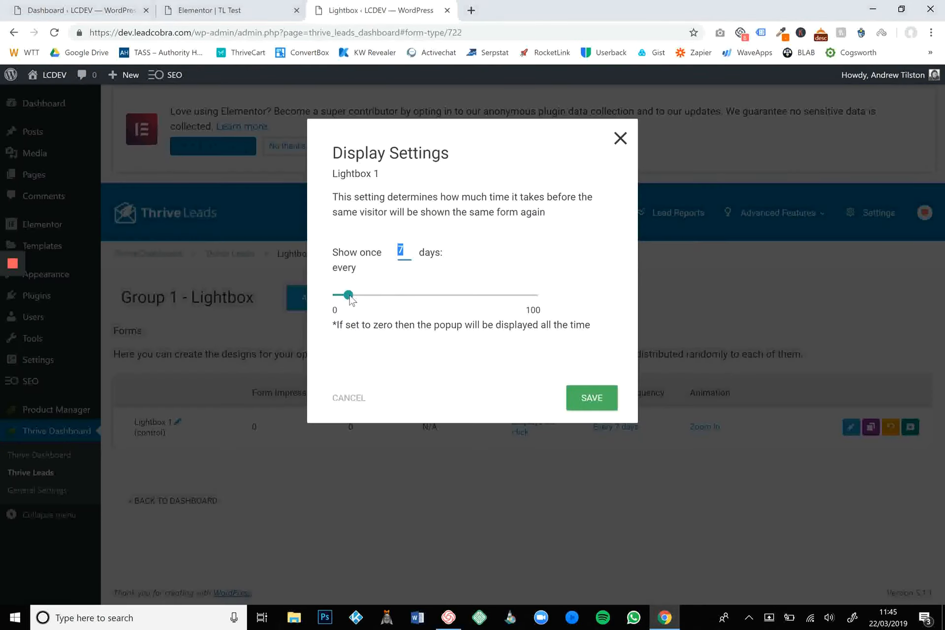
drag(348, 295, 333, 296)
click(600, 408)
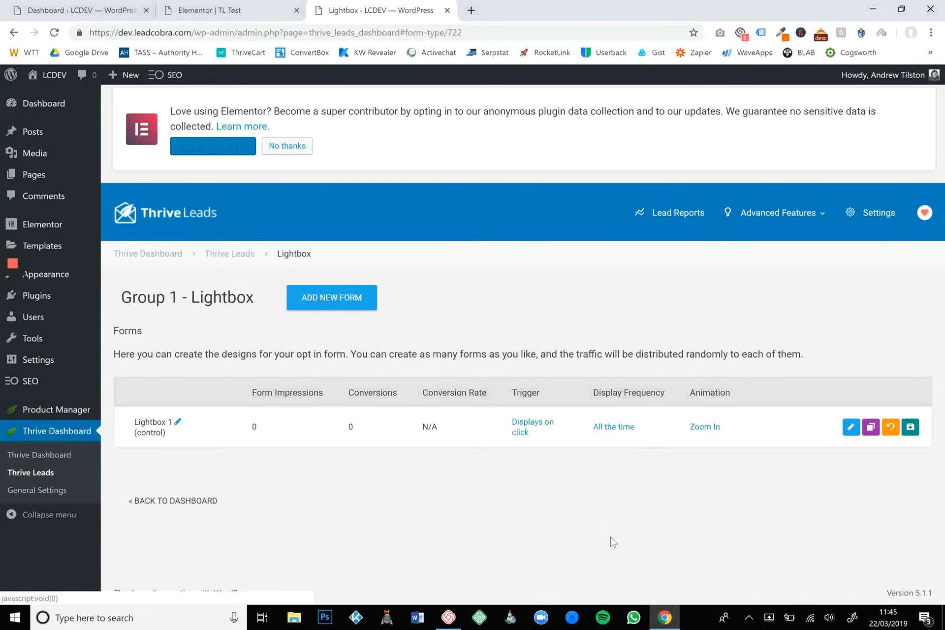
click(708, 432)
click(363, 206)
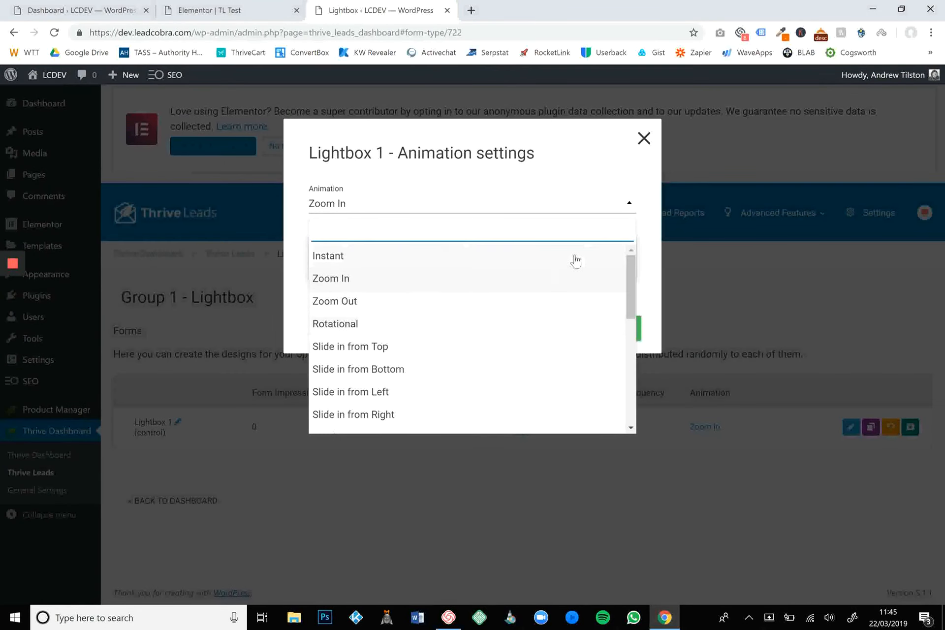
click(616, 163)
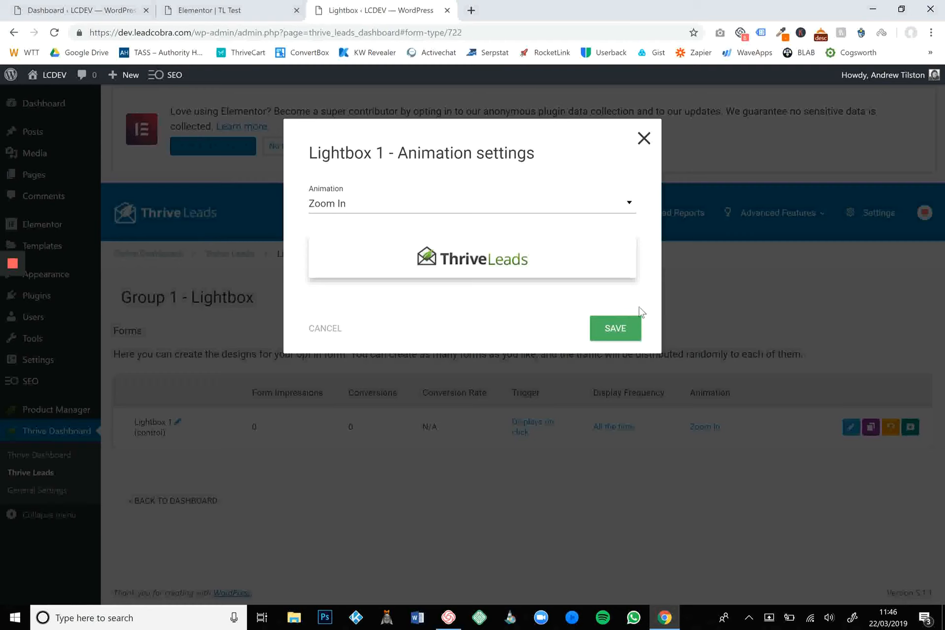
click(615, 329)
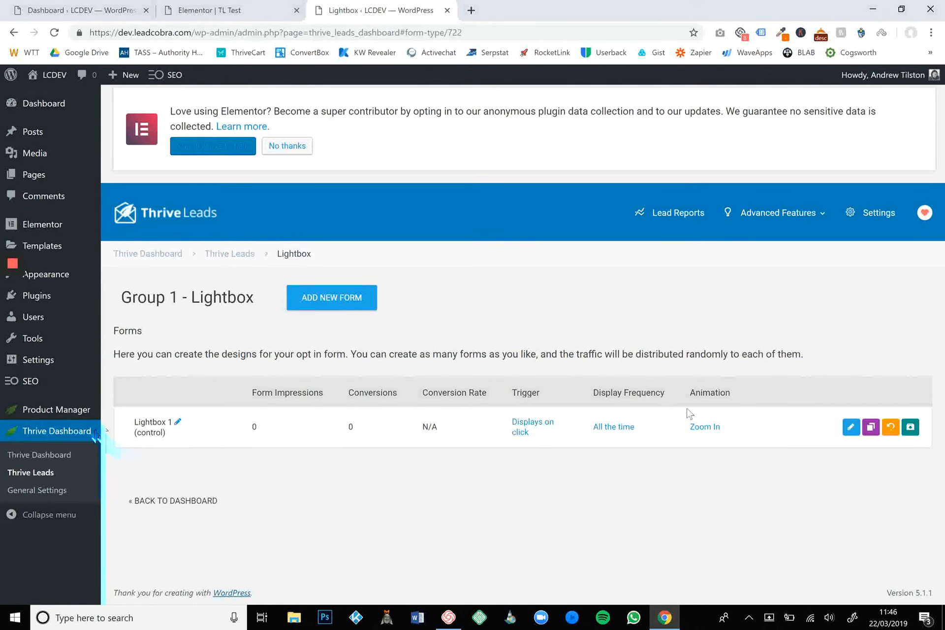
- Apply the Personal brand V2 2-step template to Lightbox 1 in Thrive Architect
click(852, 428)
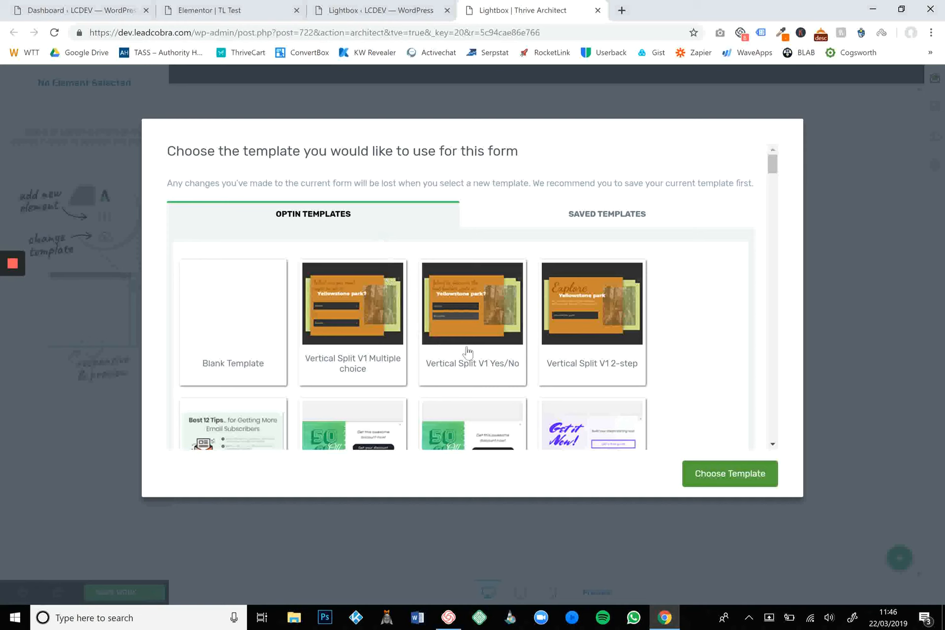
scroll(493, 360, down, 3)
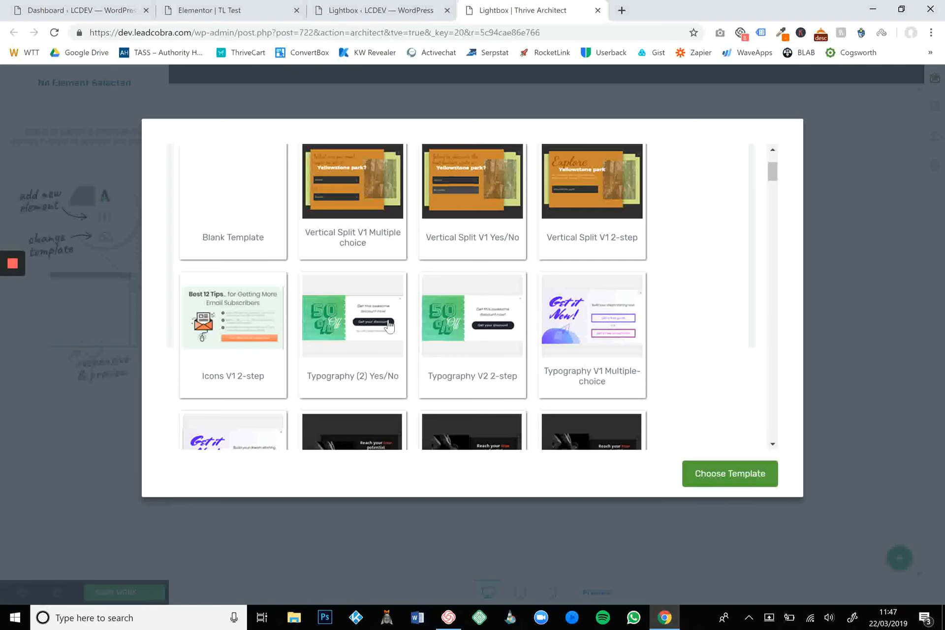
scroll(493, 362, down, 1)
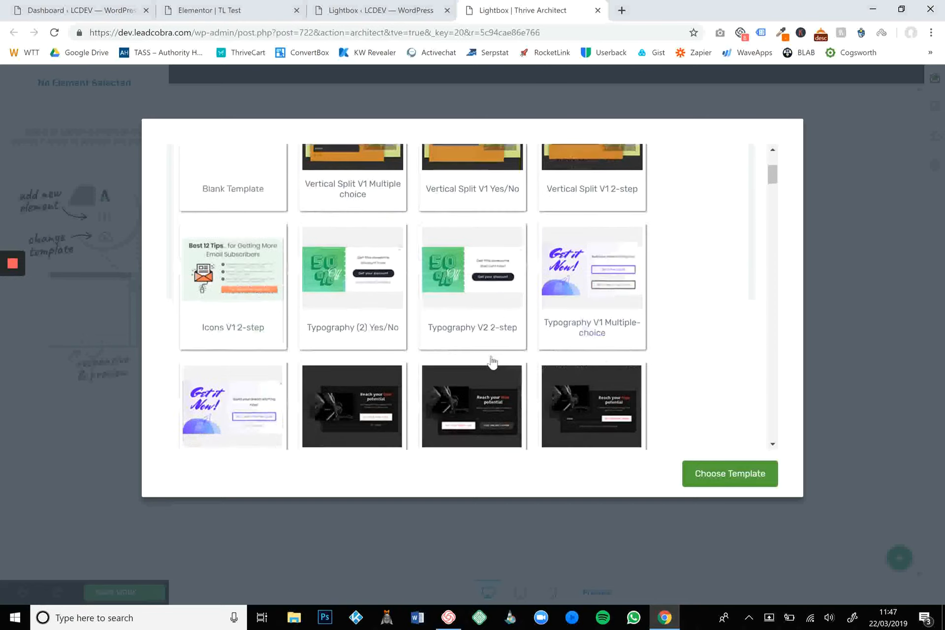
scroll(492, 362, down, 4)
scroll(525, 359, up, 3)
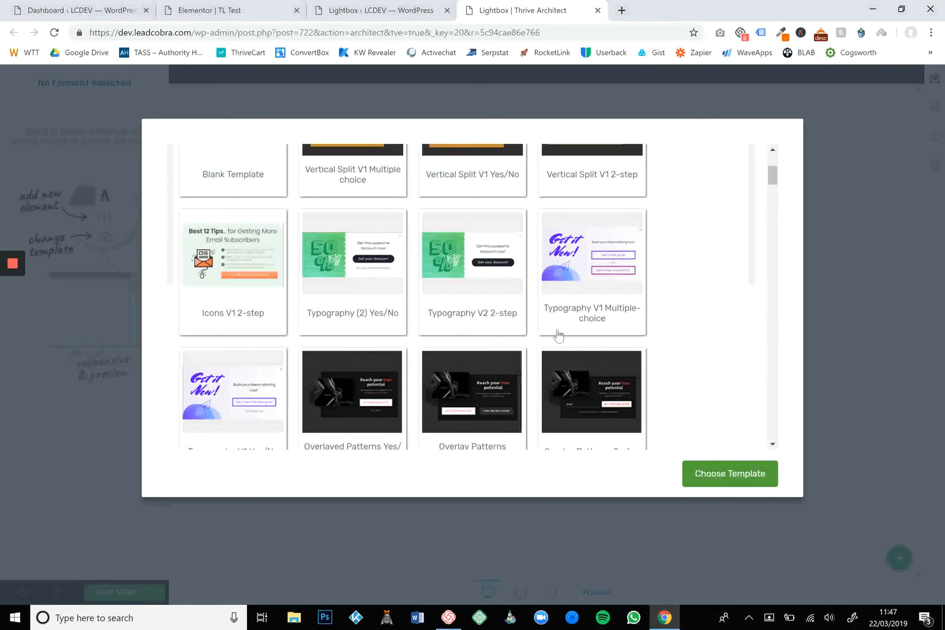
scroll(558, 336, down, 3)
scroll(494, 356, down, 2)
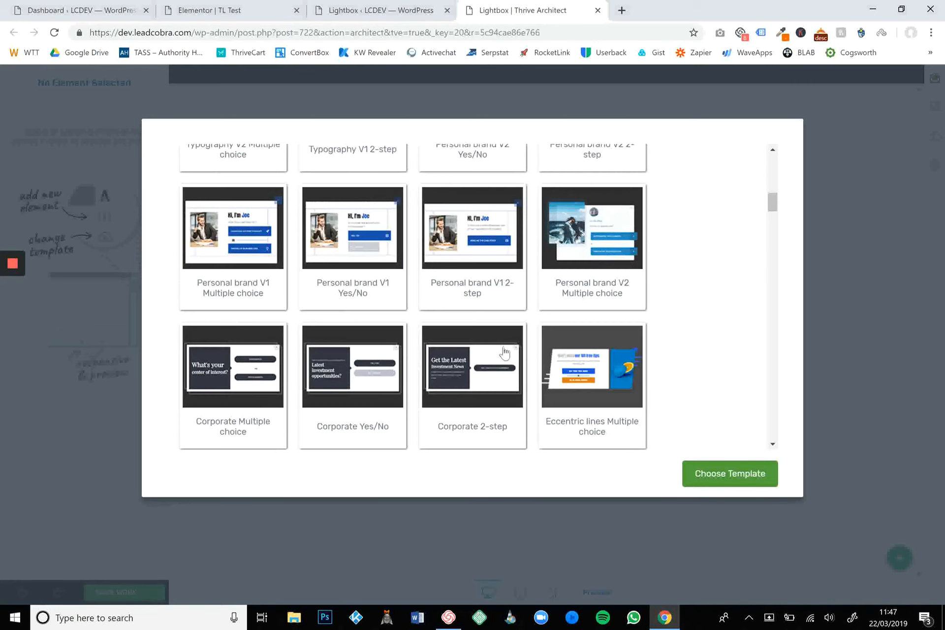
scroll(473, 362, up, 8)
scroll(456, 367, up, 3)
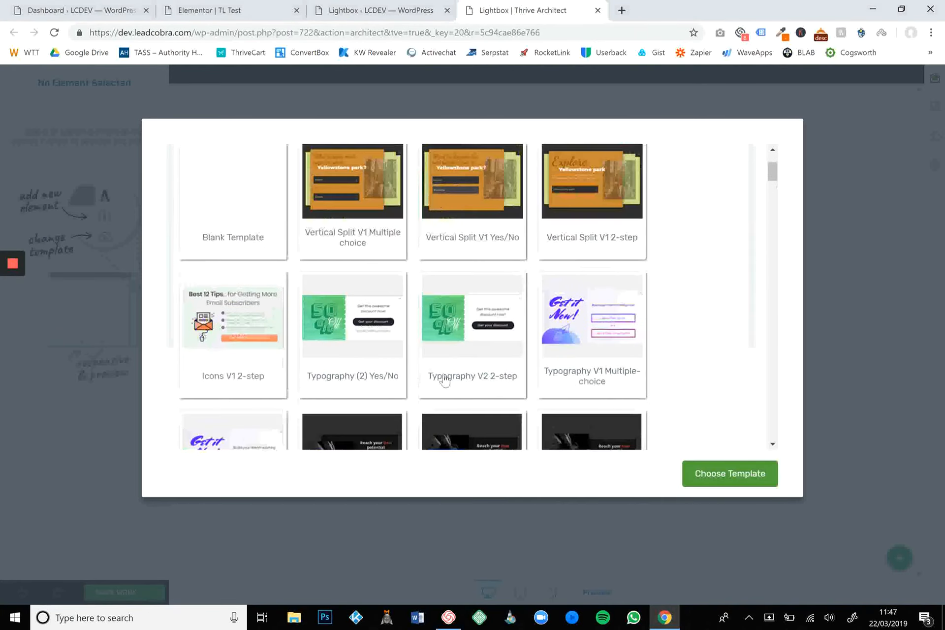
scroll(530, 371, down, 8)
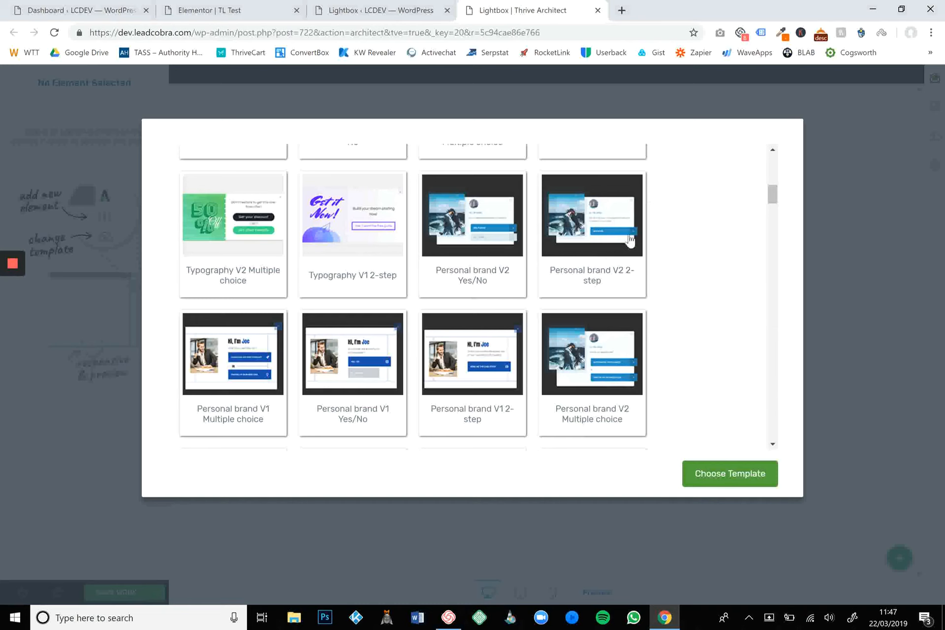
click(591, 234)
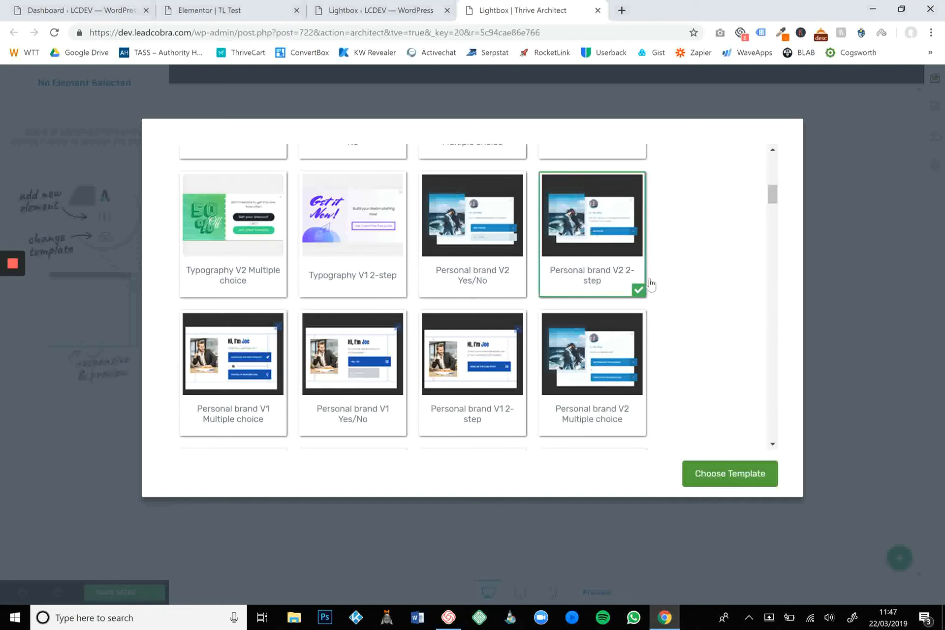
click(724, 480)
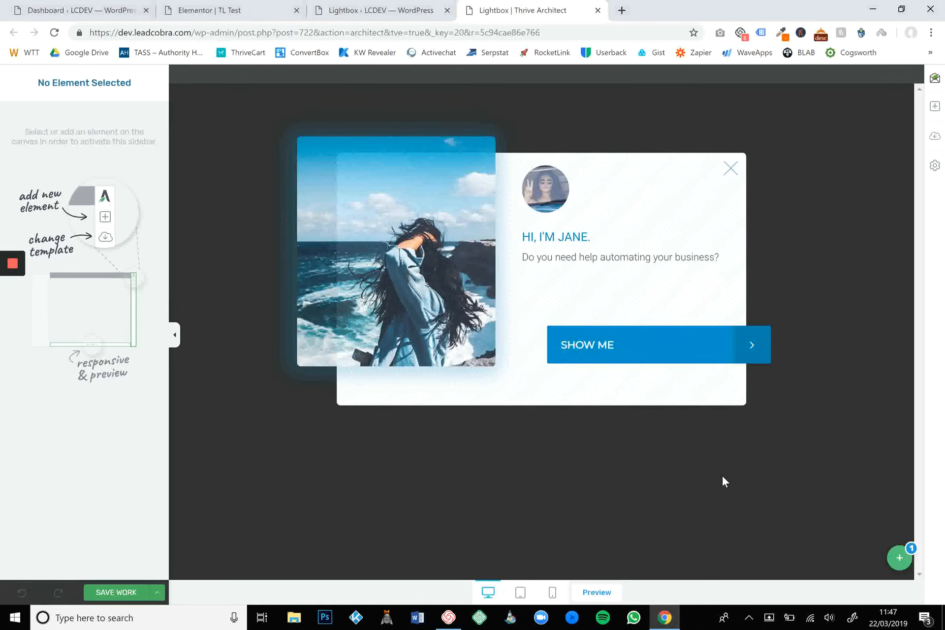
click(933, 105)
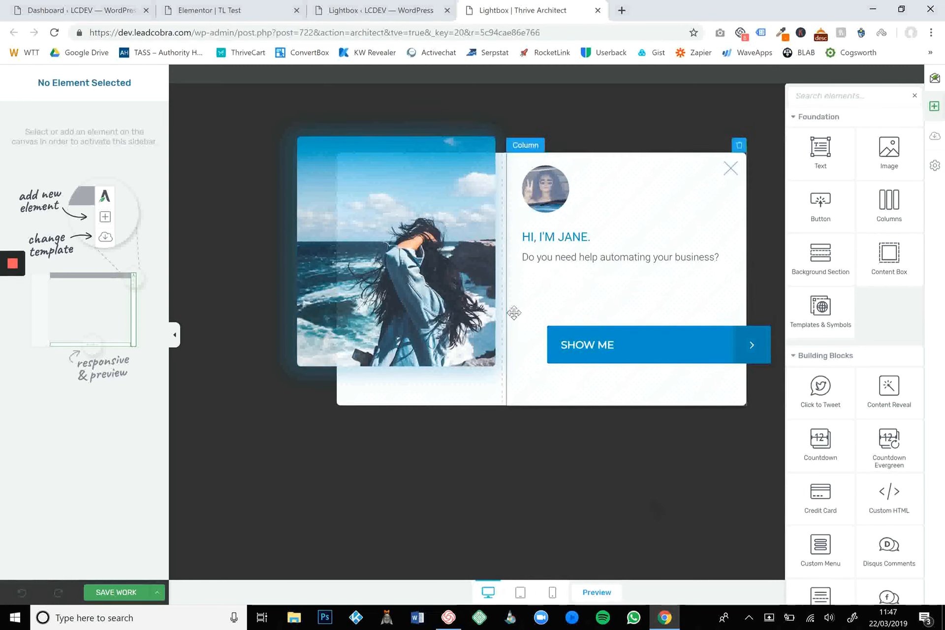
- Replace the round avatar with the man-with-camera photo (team_2.jpg)
click(463, 253)
click(76, 162)
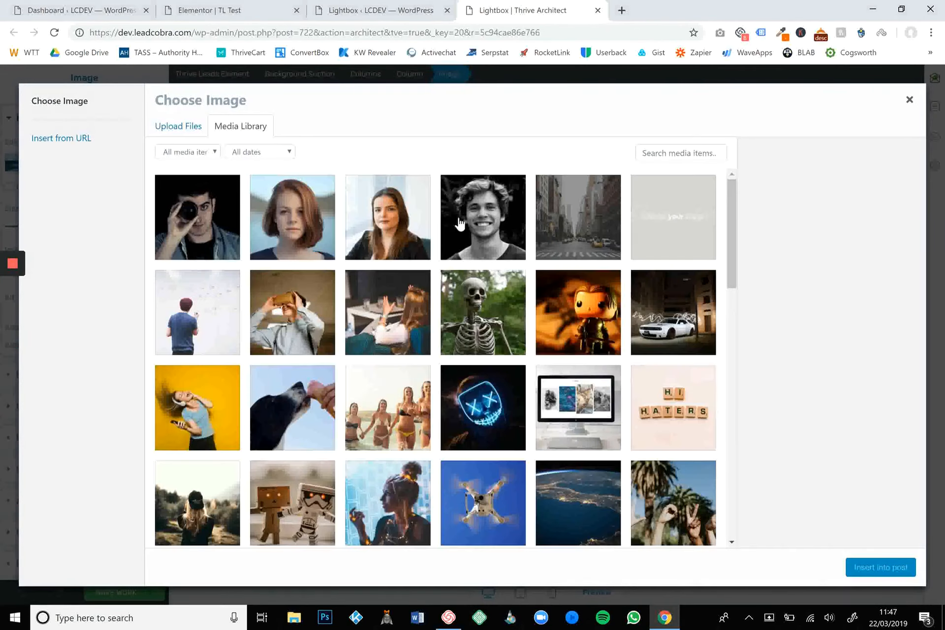
click(909, 102)
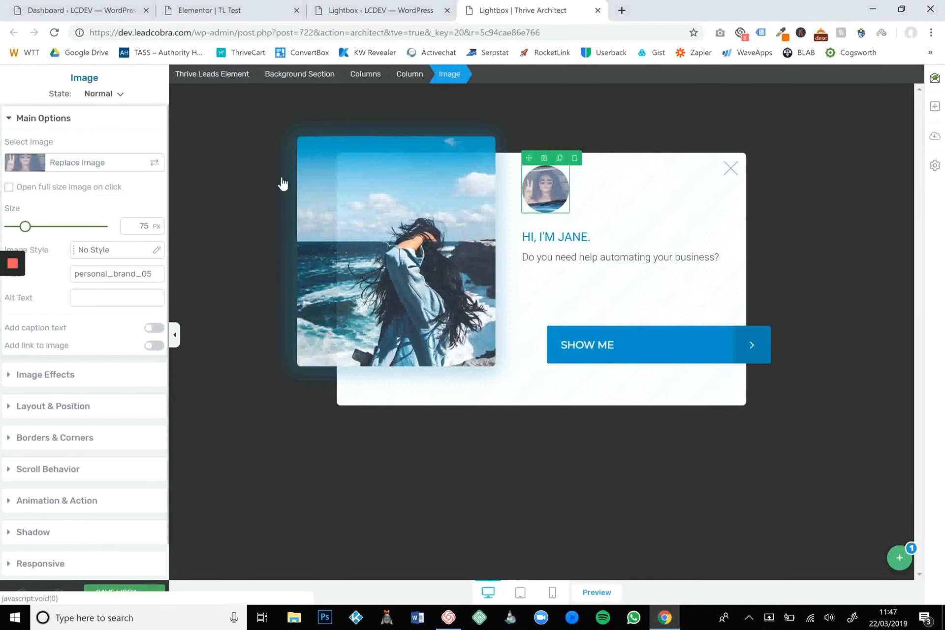
click(41, 168)
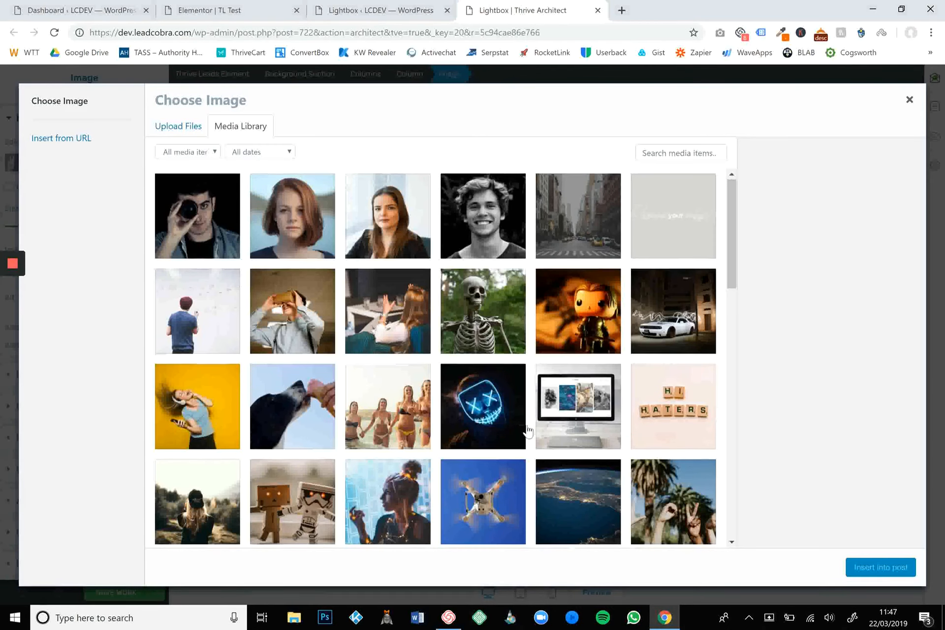
scroll(641, 382, down, 3)
scroll(509, 382, up, 3)
click(217, 222)
click(879, 568)
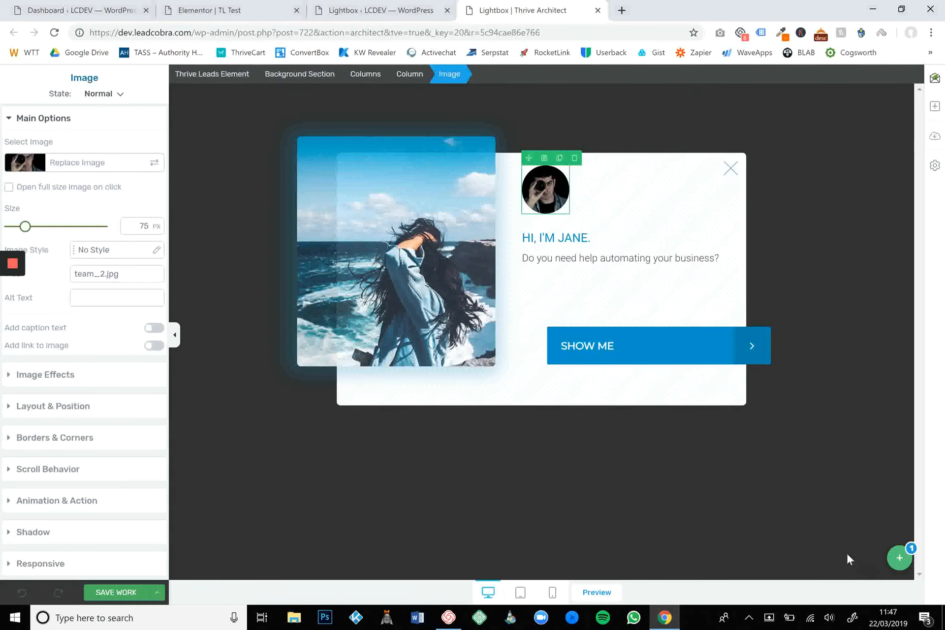
- Replace the large seaside photo with the Santa Claus picture (pexels-photo-716658)
click(377, 260)
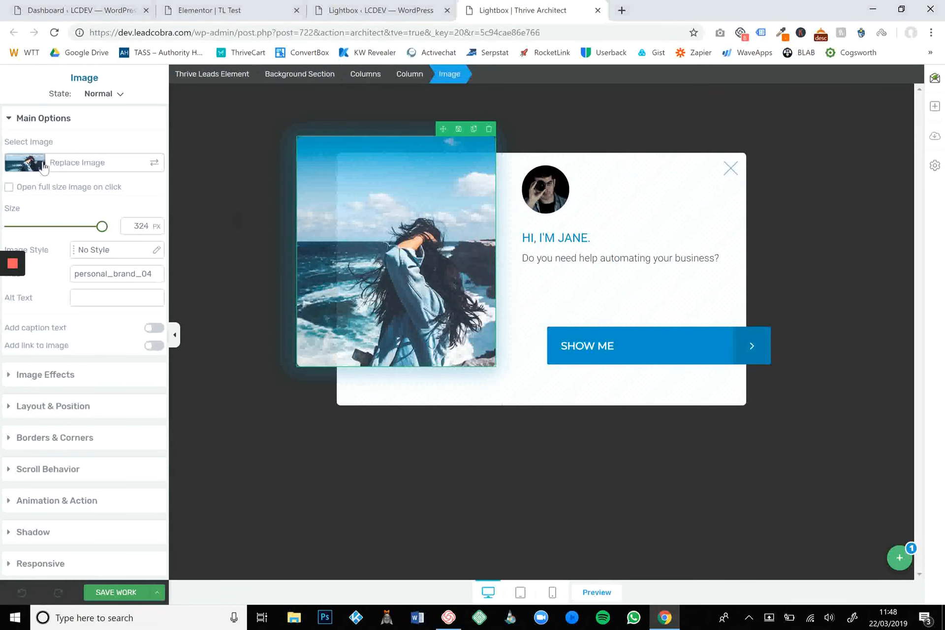
click(27, 164)
scroll(547, 453, down, 10)
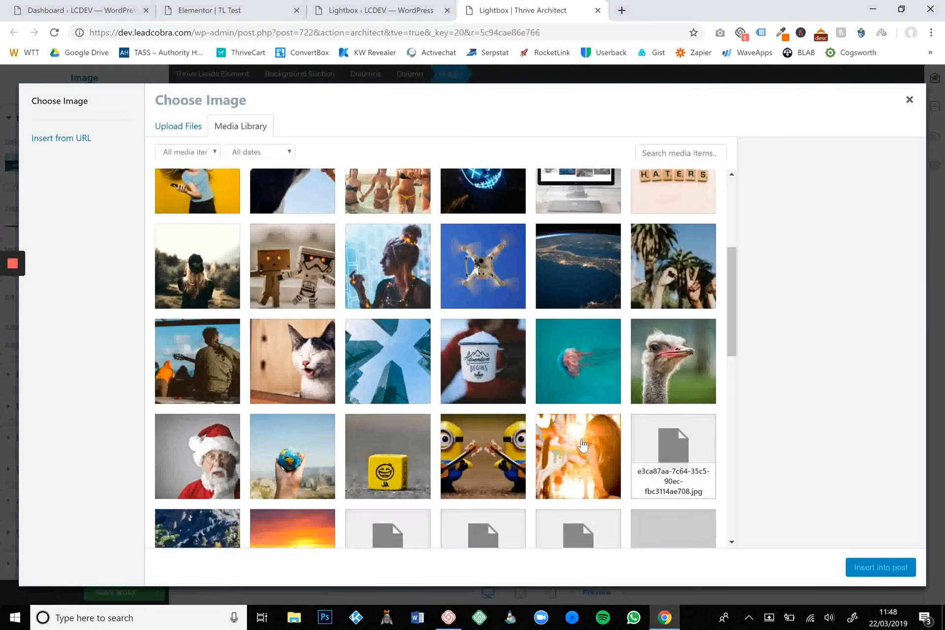
scroll(495, 419, down, 1)
click(203, 347)
click(205, 271)
scroll(203, 263, up, 3)
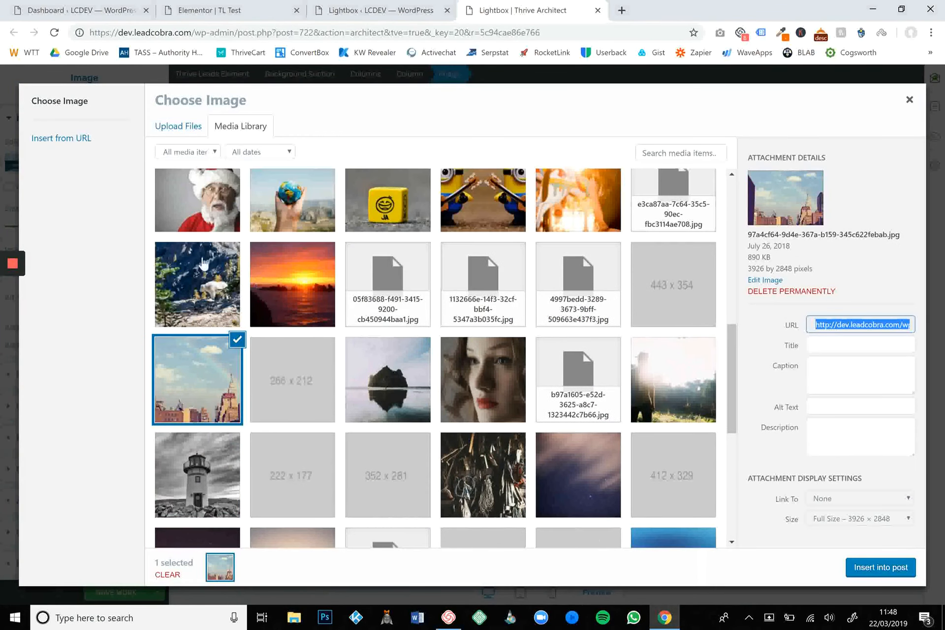
click(224, 202)
click(882, 566)
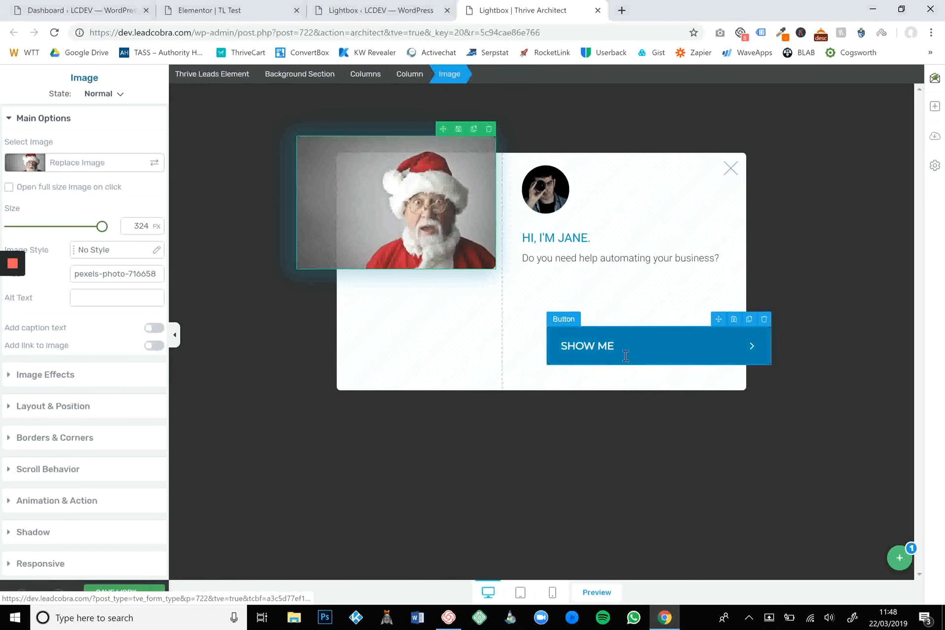
- Change the HI, I'M JANE. heading to CALL TO ACTION
click(570, 240)
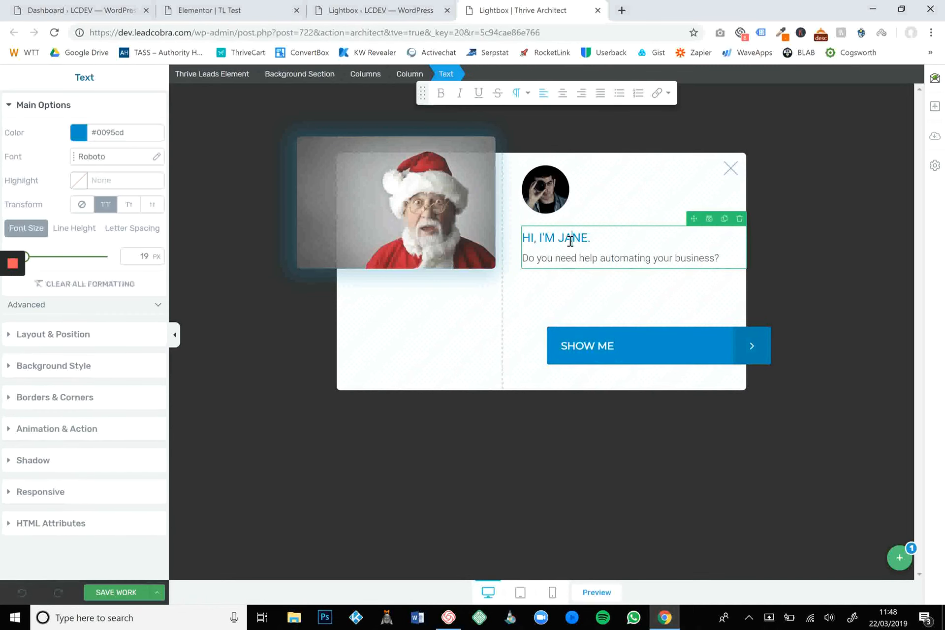
key(ctrl+a)
text(CALL)
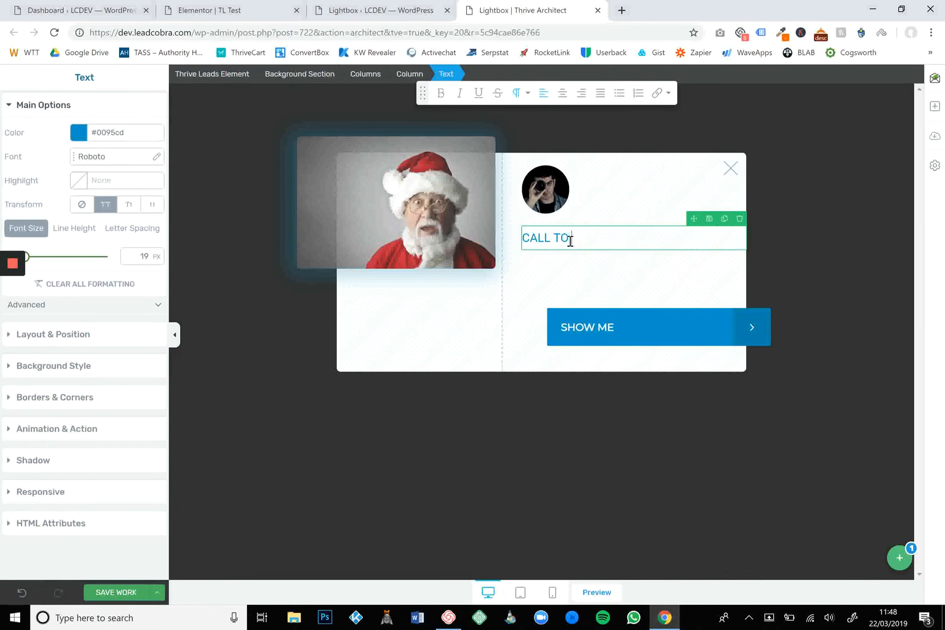
- Add a Text element below the heading reading 'supporting text'
click(561, 276)
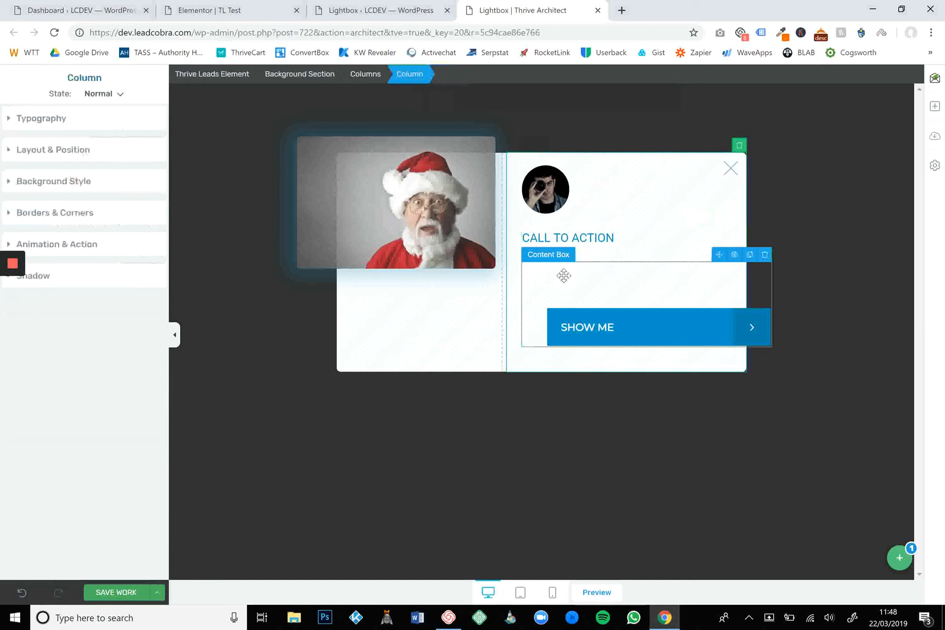
click(935, 106)
mouse_move(830, 147)
mouse_down()
mouse_move(588, 256)
mouse_move(581, 231)
mouse_move(571, 243)
mouse_move(580, 253)
mouse_move(566, 249)
mouse_up()
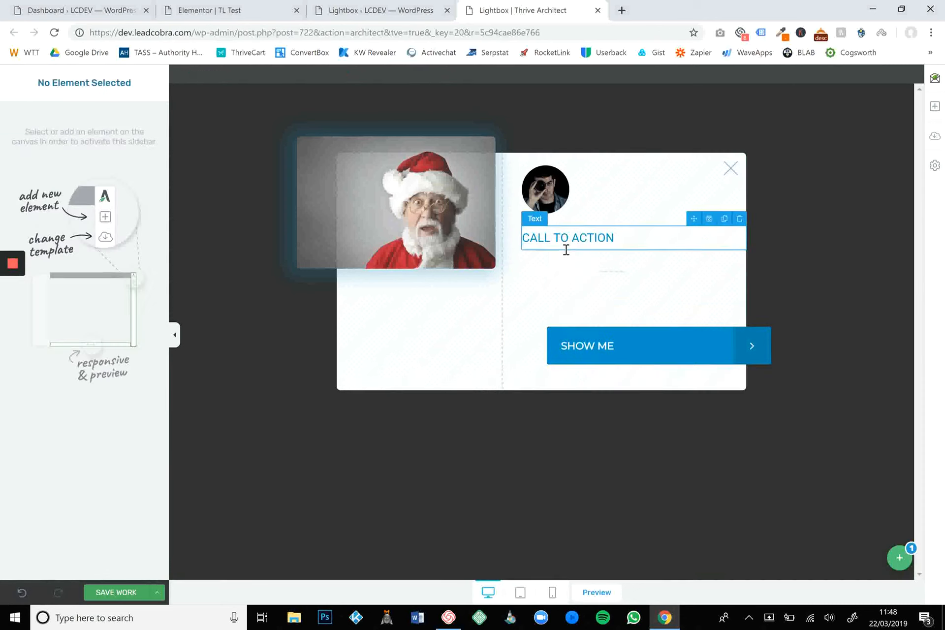
click(549, 267)
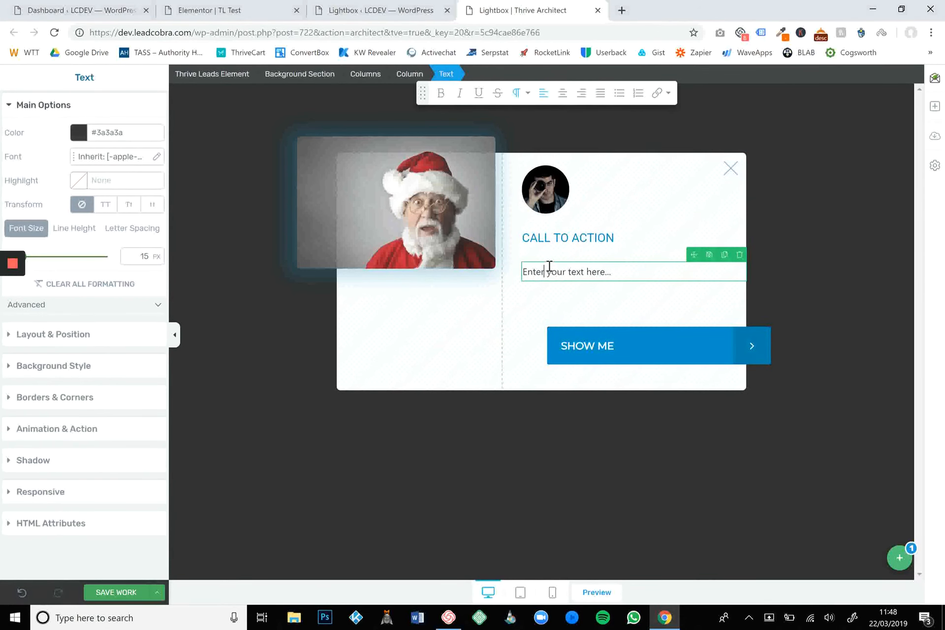
triple_click(549, 267)
text(supporting text kfsdljfolsd)
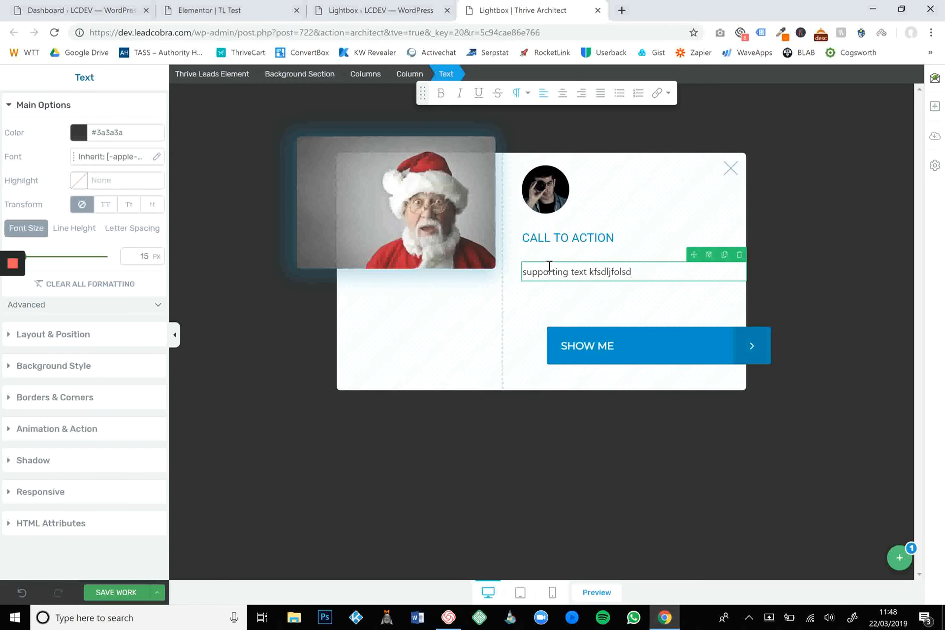
click(684, 333)
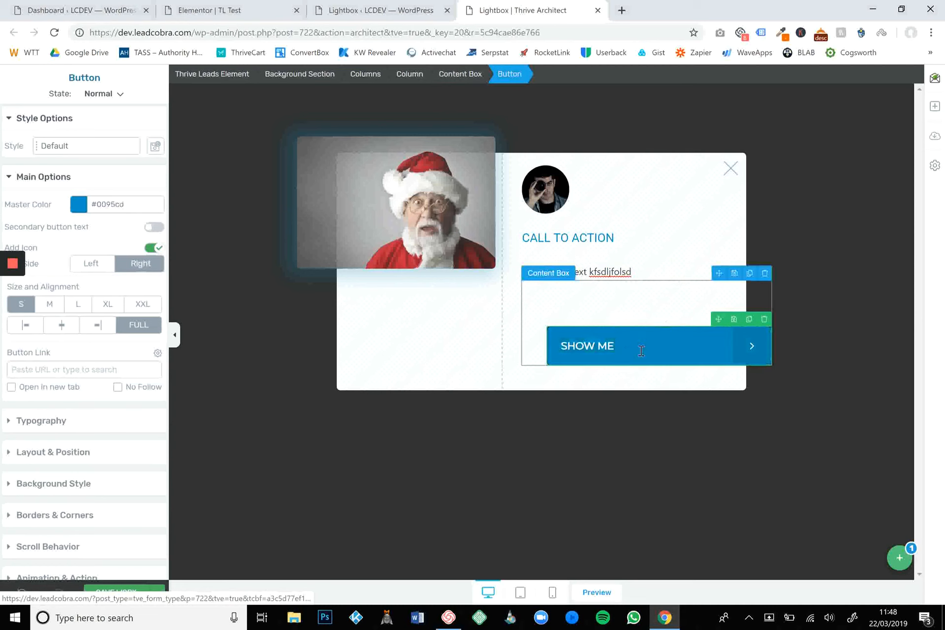
- Confirm the SHOW ME button's click action is Switch state, then view the lightbox states list
scroll(131, 463, down, 2)
scroll(131, 463, down, 1)
click(93, 475)
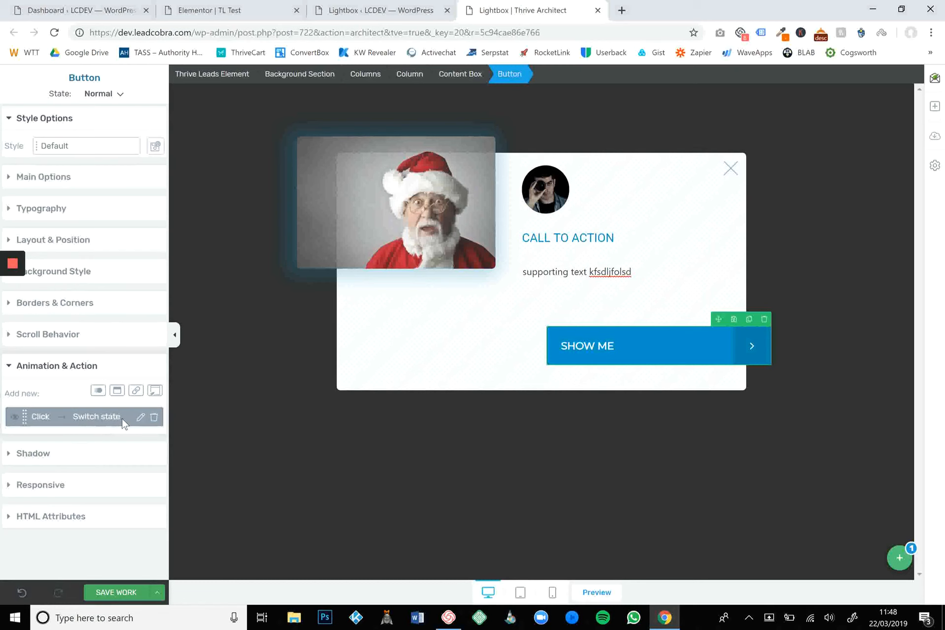
click(898, 558)
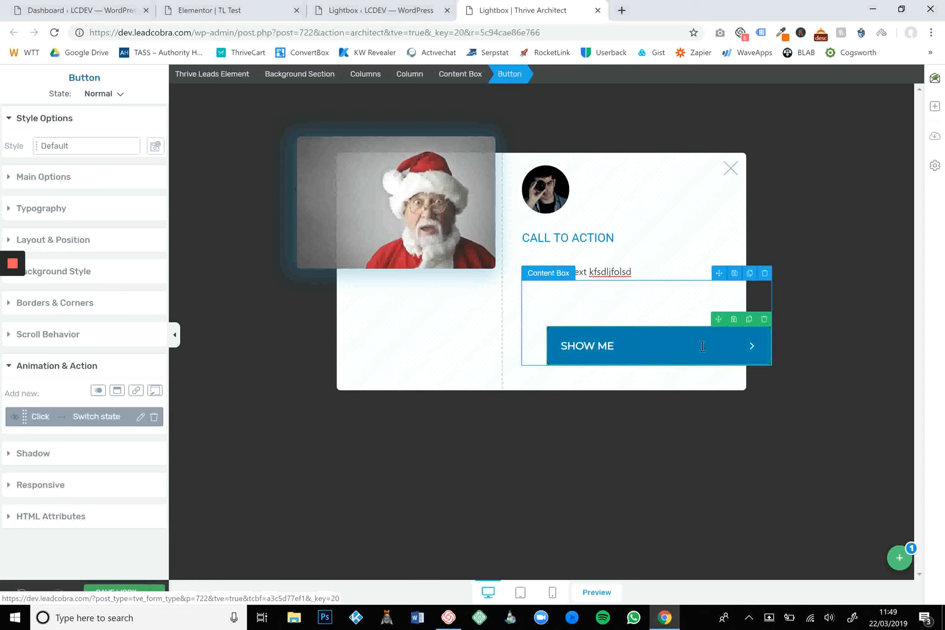
click(900, 558)
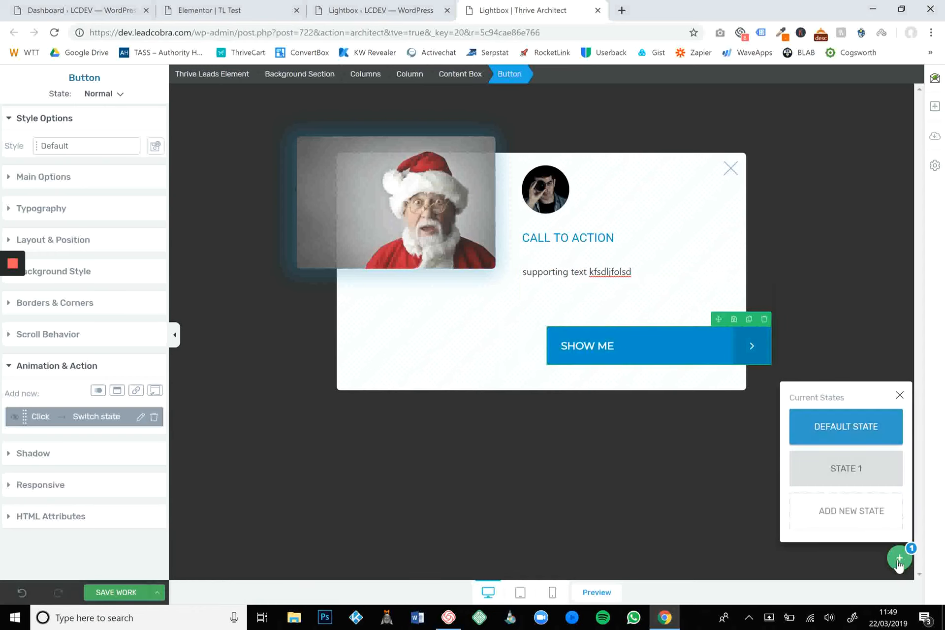
- Open STATE 1 for editing and bring the lightbox states list back up
click(815, 476)
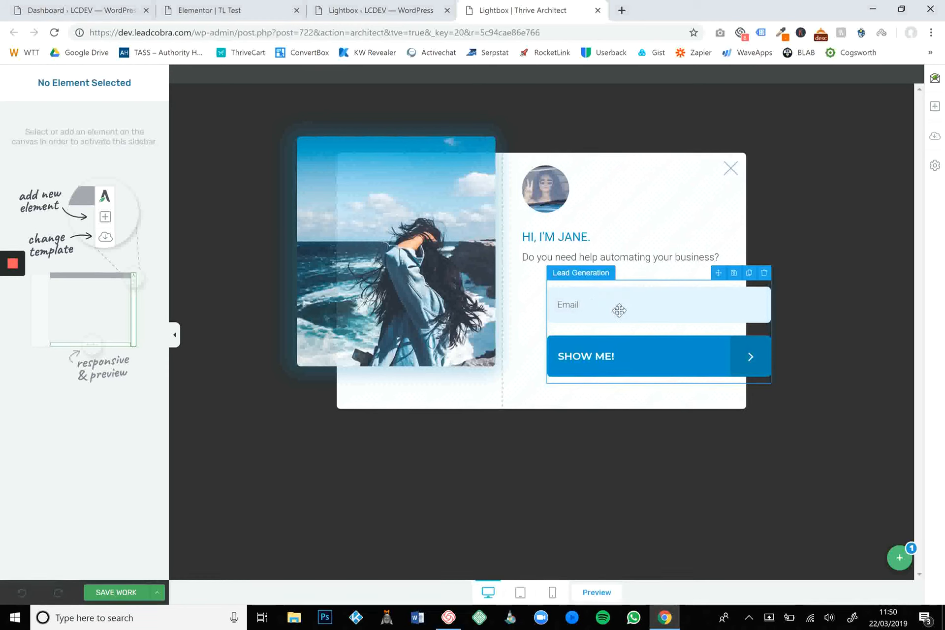
click(897, 562)
click(897, 560)
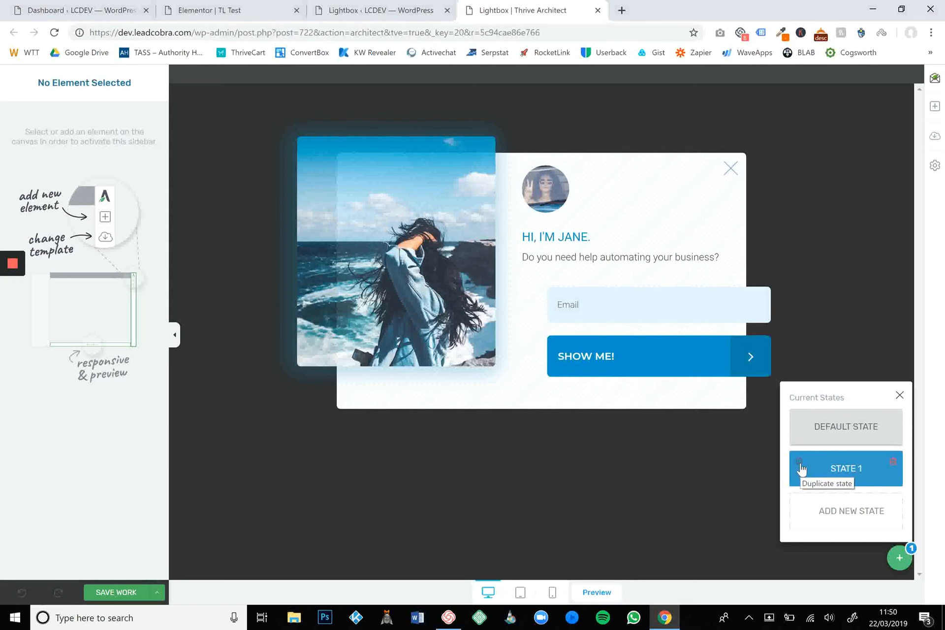
- Duplicate STATE 1 into STATE 2, open STATE 2, and select its heading
click(799, 463)
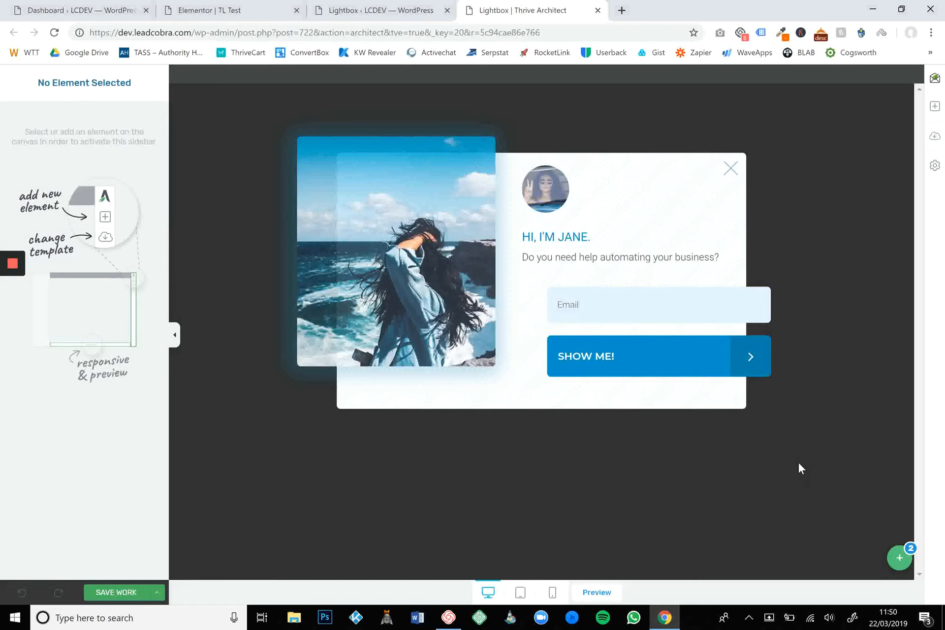
click(910, 548)
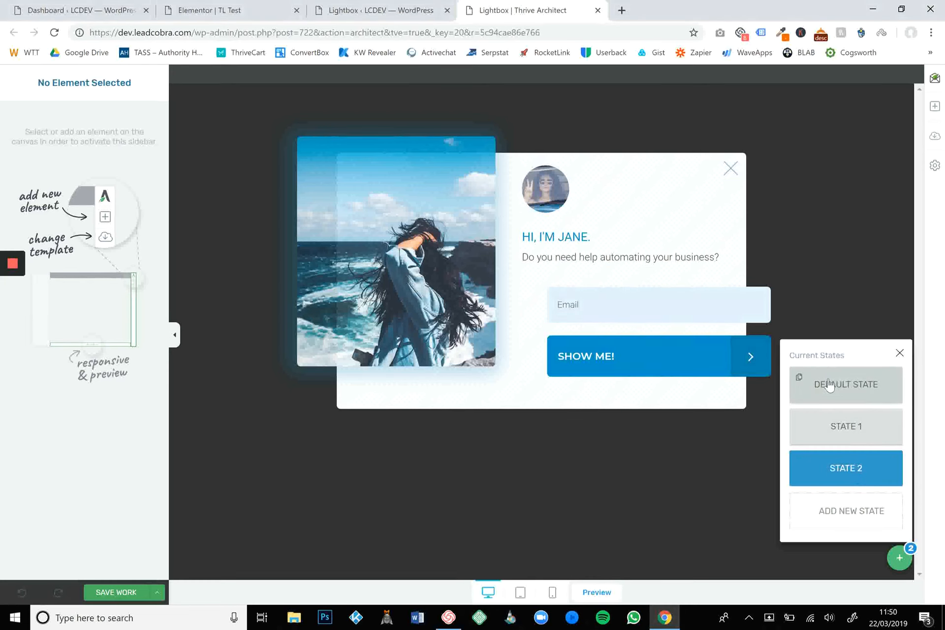
click(848, 469)
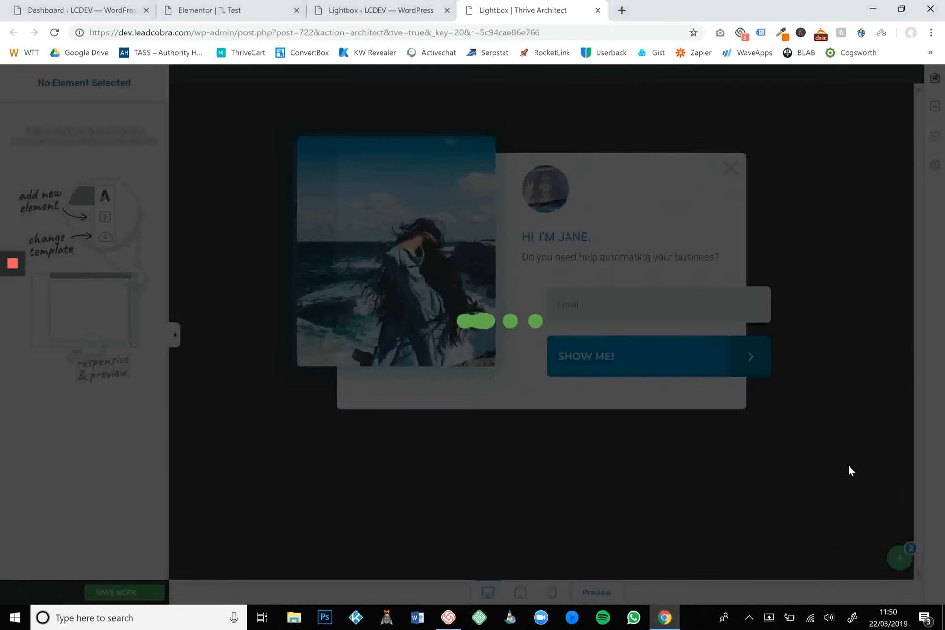
click(590, 235)
- Retype STATE 2's heading as 'THANK YOU FOR YOUR INTEREST'
text(THA)
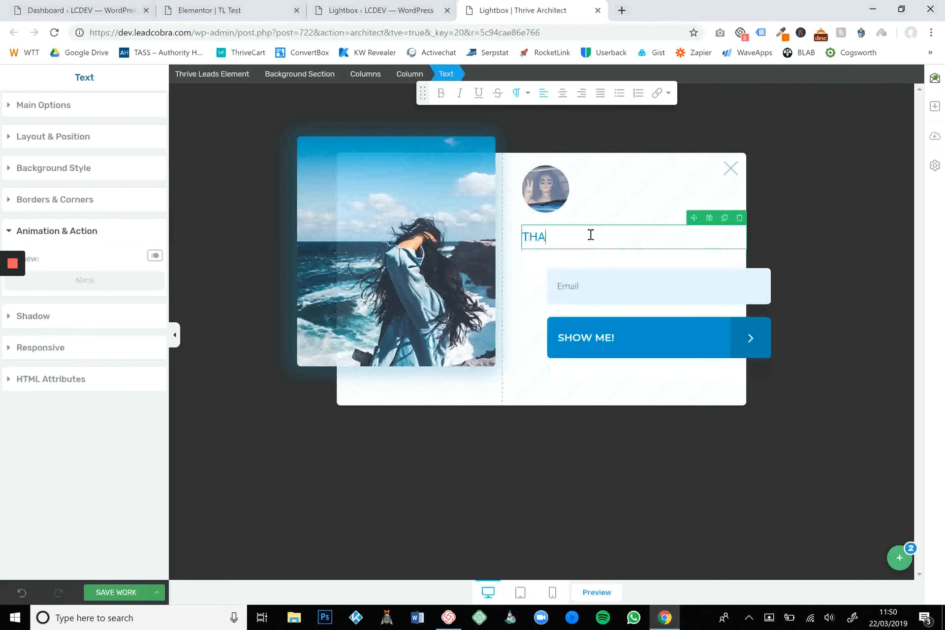
text(NK YOU FOR YOUTR)
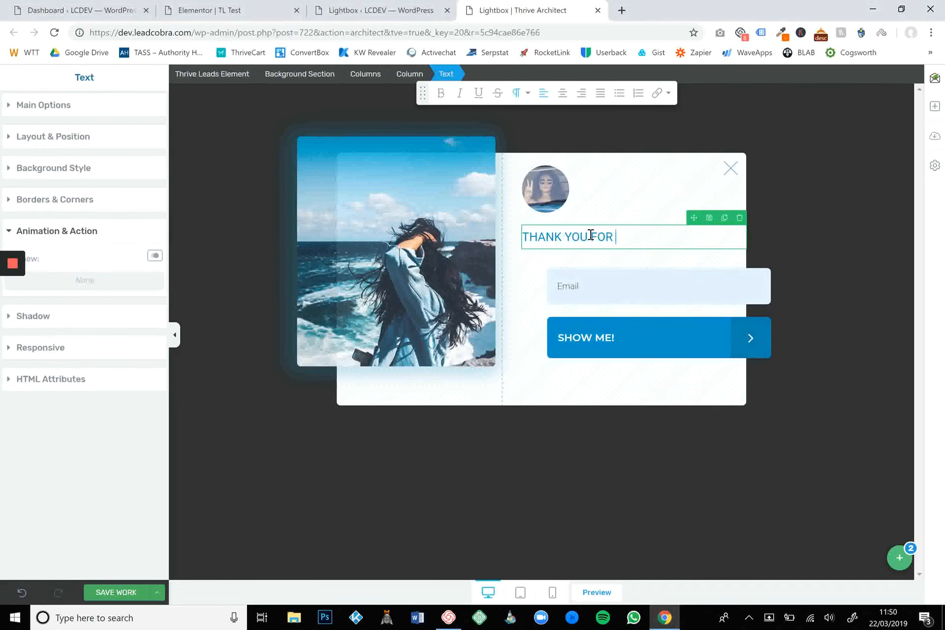
key(BackSpace)
key(BackSpace)
text(R INTES)
key(BackSpace)
key(BackSpace)
text(EREST)
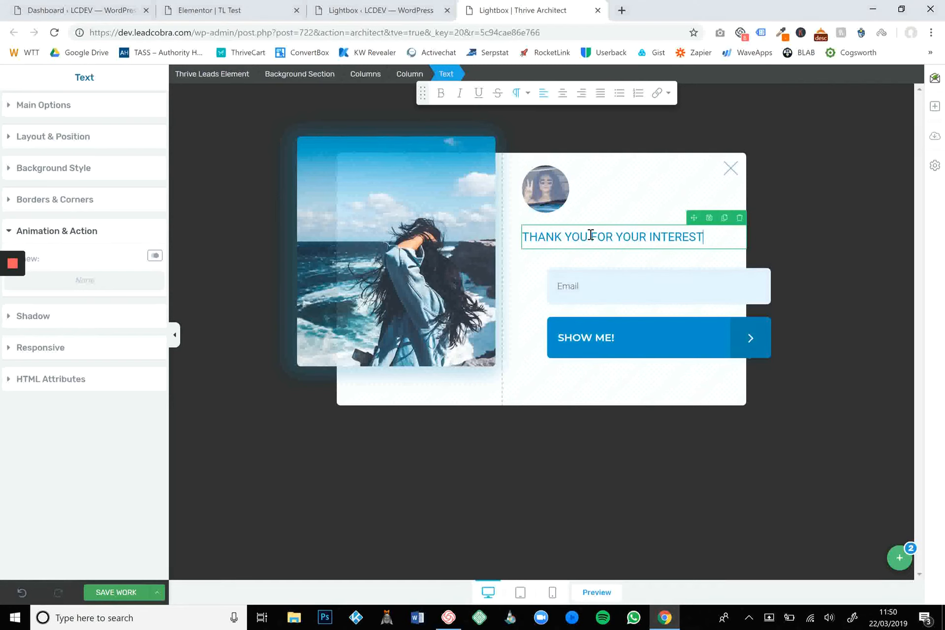
- Delete the email form and its empty content box from STATE 2
click(765, 254)
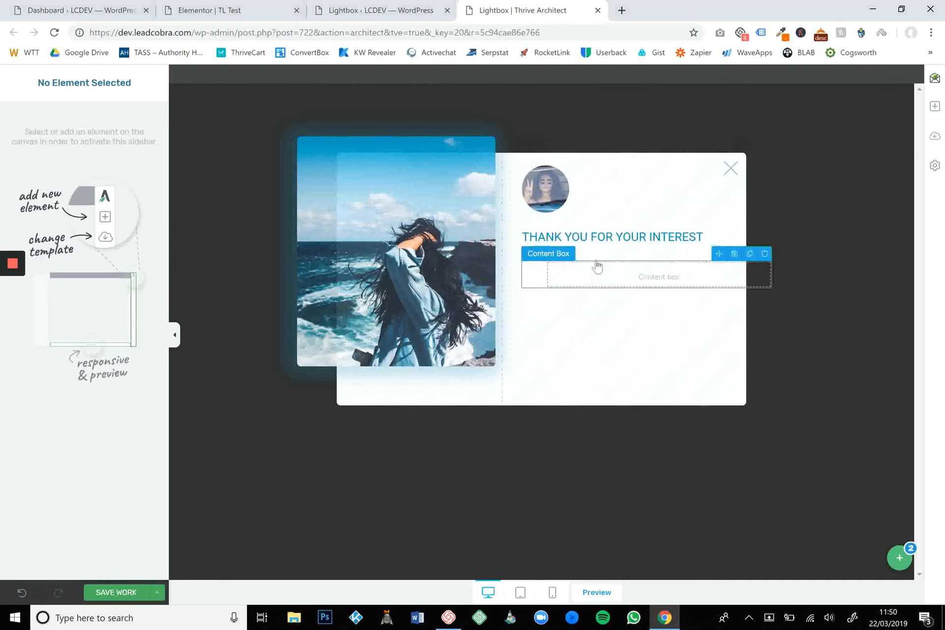
click(765, 253)
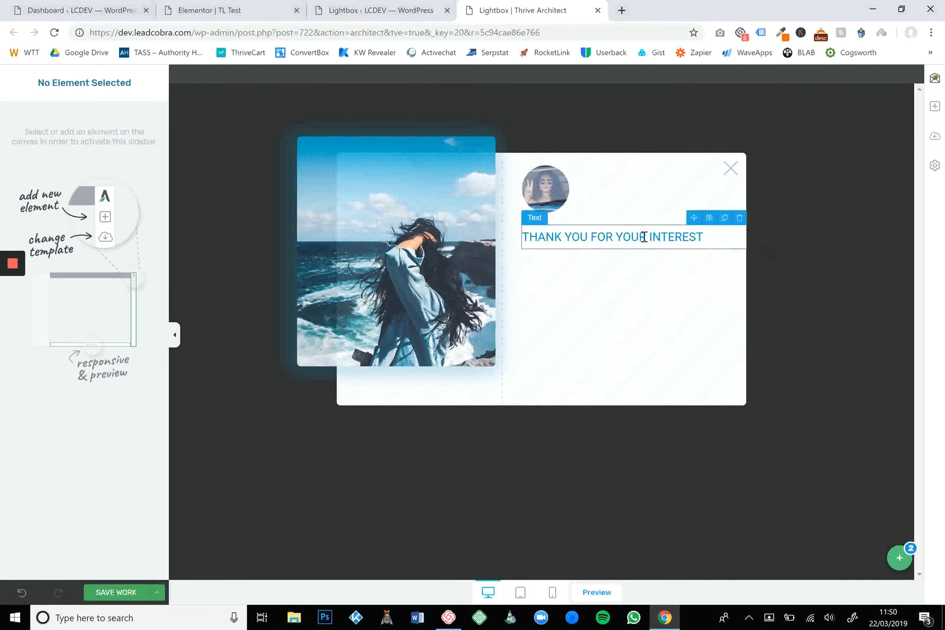
click(934, 109)
- Increase the round avatar's right margin to 30
click(534, 194)
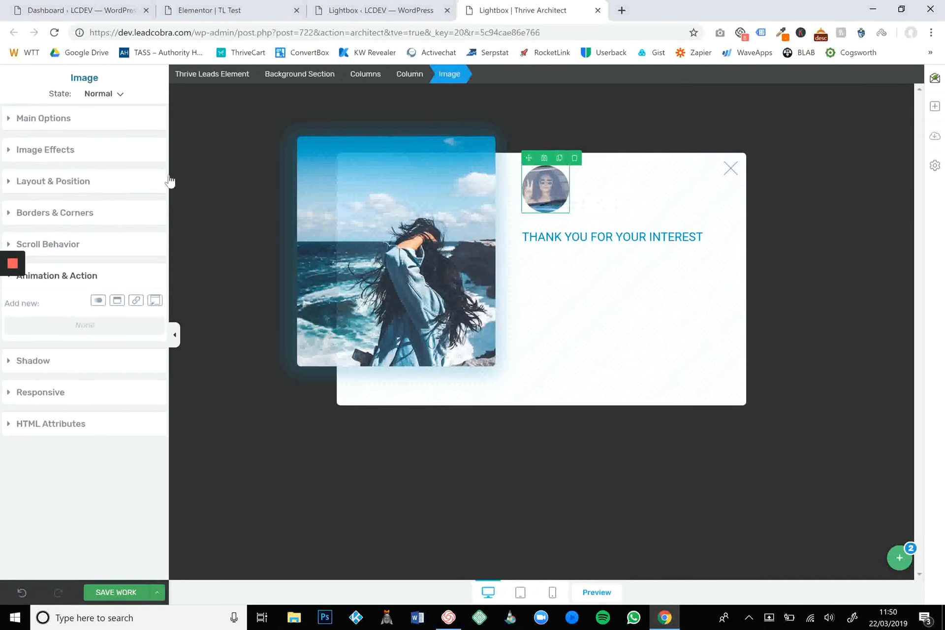
click(80, 182)
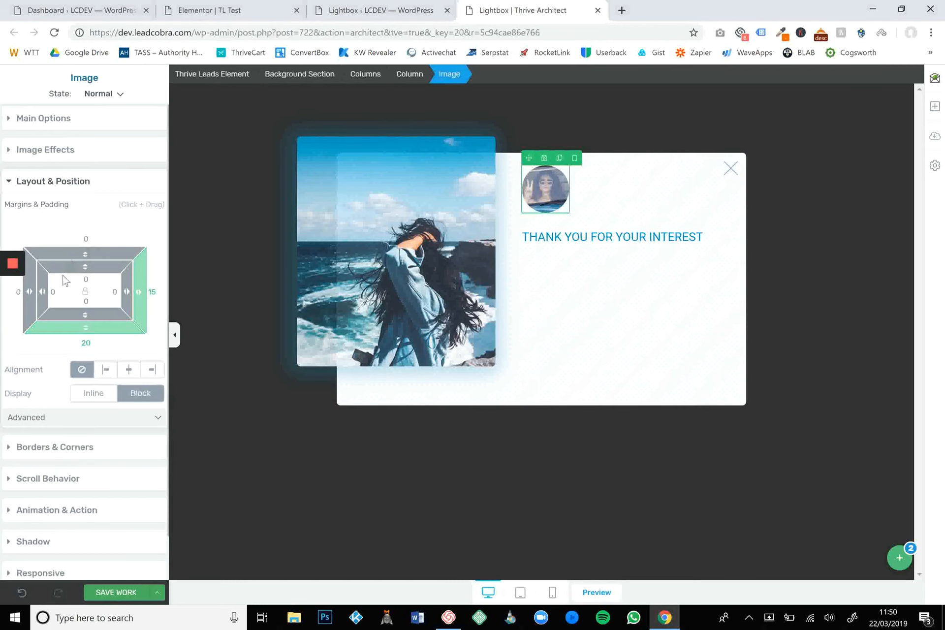
drag(140, 293, 164, 296)
- Search elements for 'html' and place a Custom HTML element below the heading
click(480, 242)
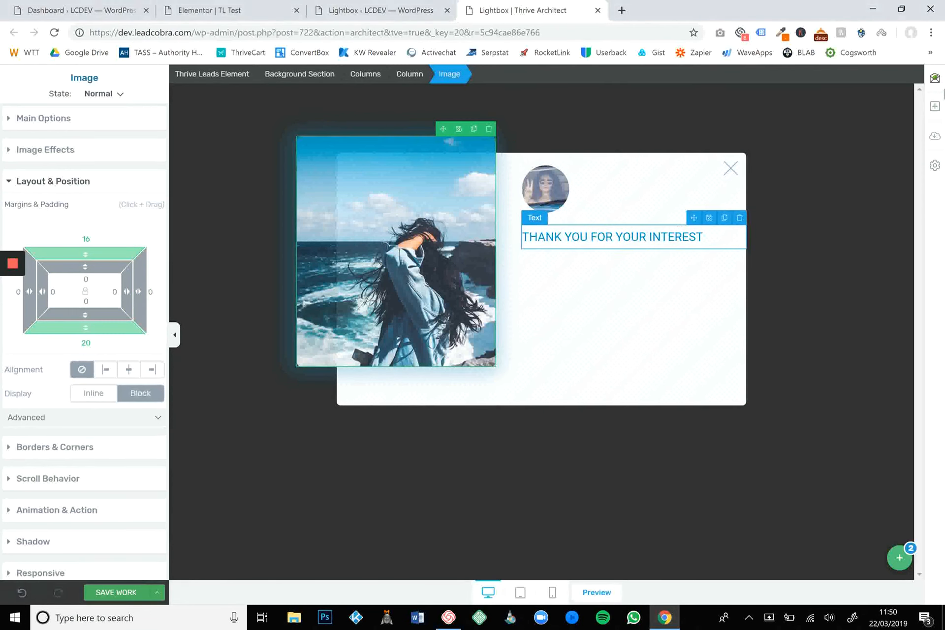
click(933, 110)
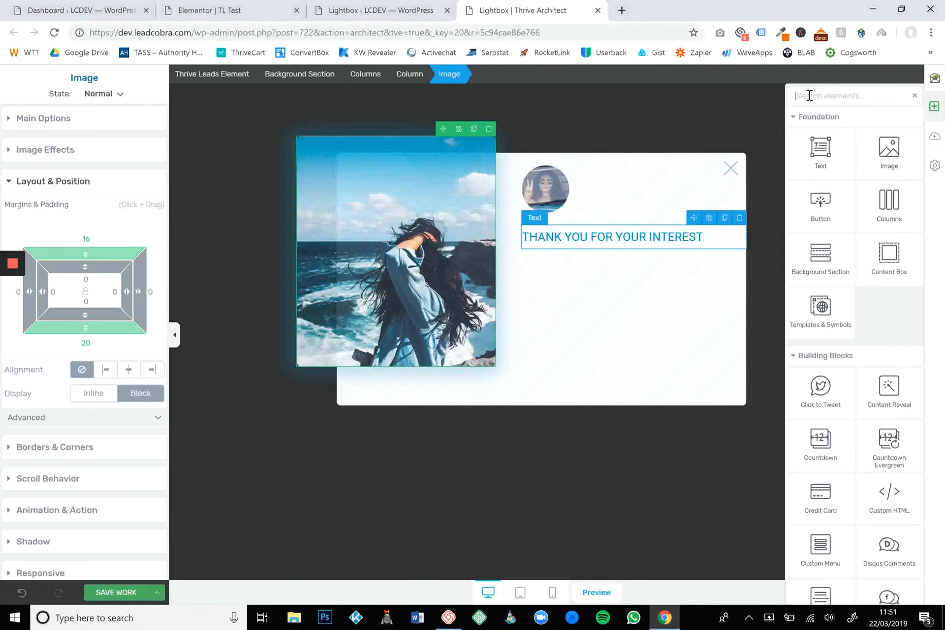
text(html)
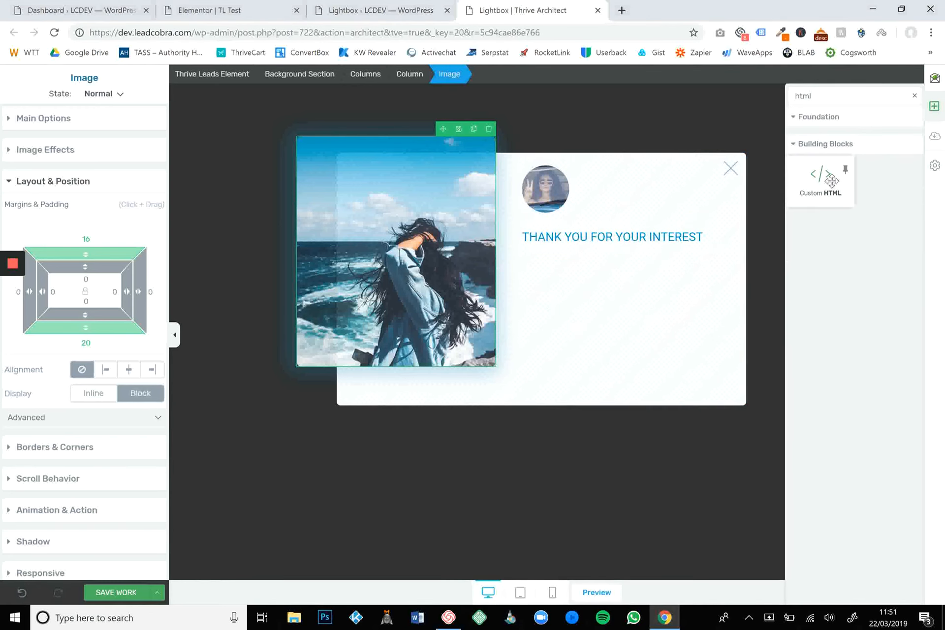
drag(825, 178, 623, 247)
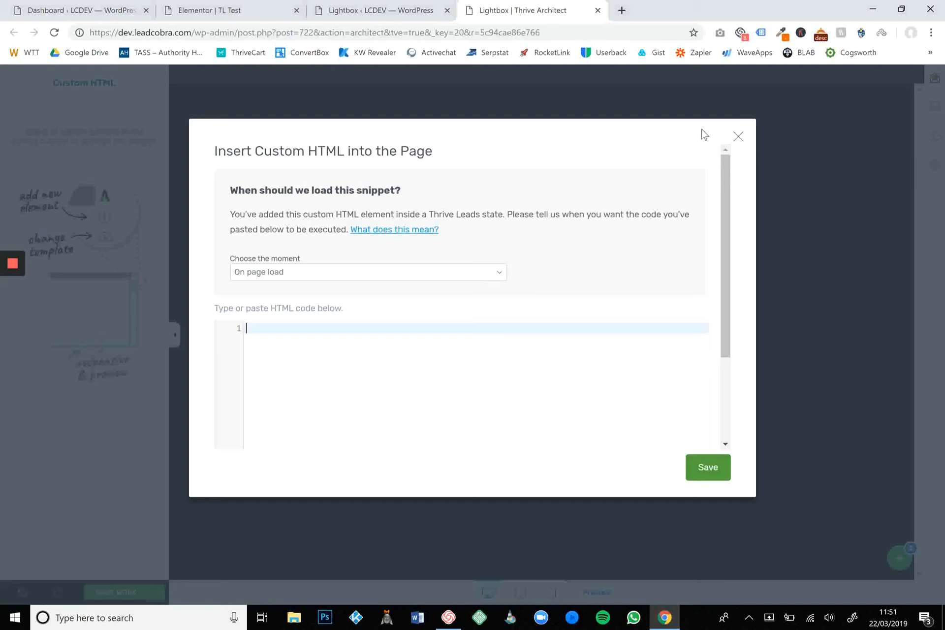
- Set the snippet to run 'When the visitor views the state', clear the code, and save
click(281, 274)
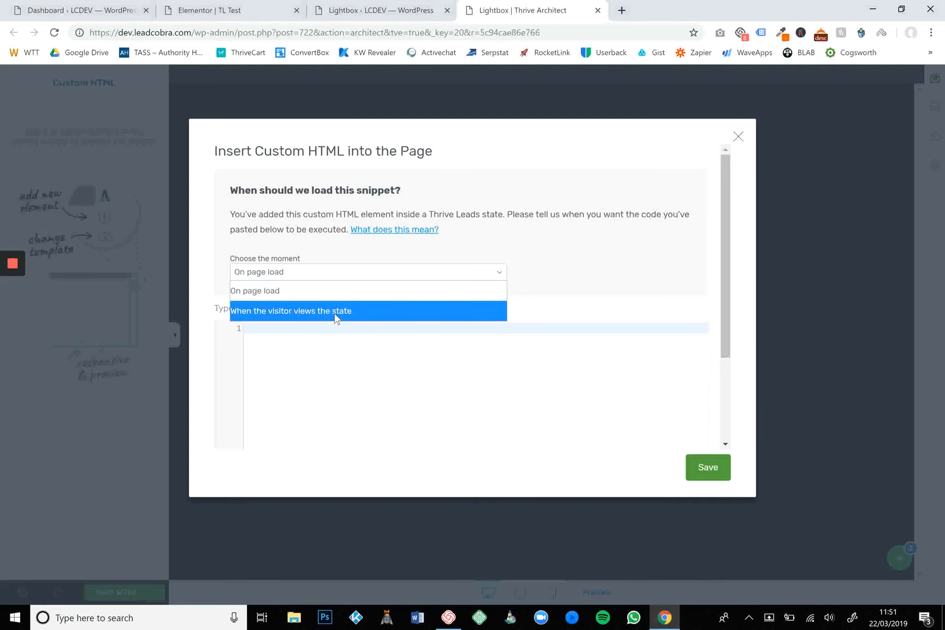
click(274, 313)
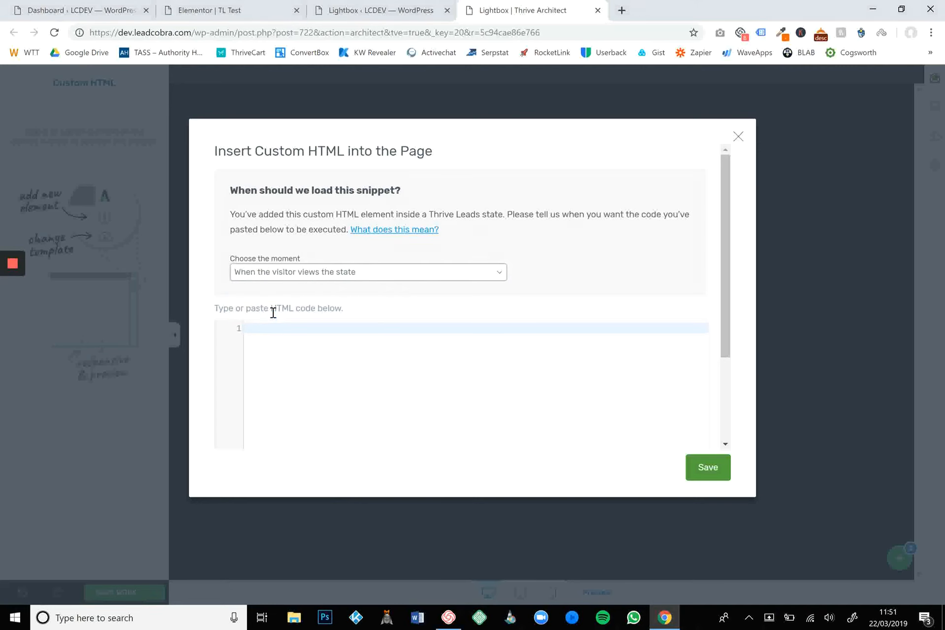
text(Facebook pixel)
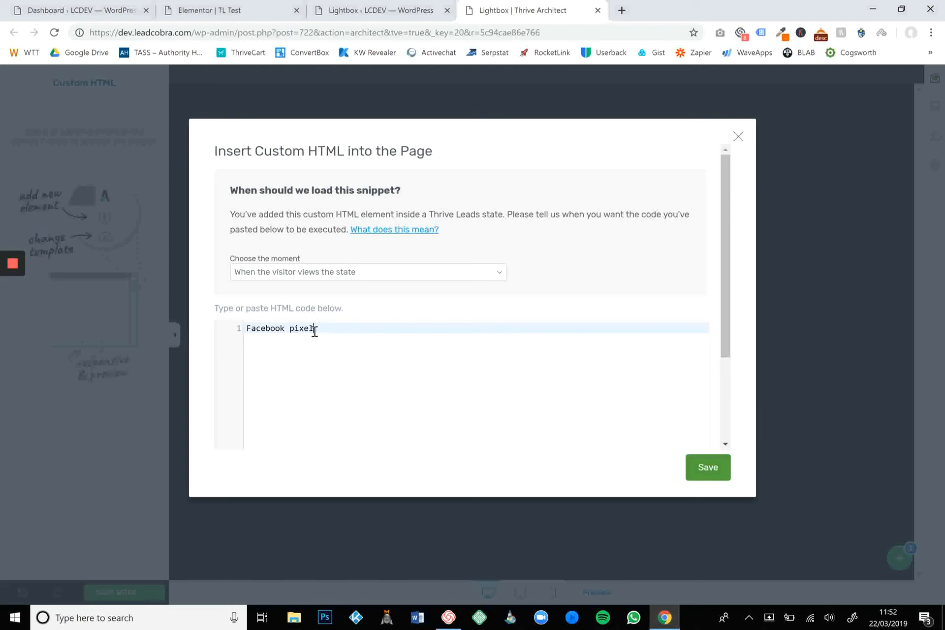
drag(313, 329, 209, 323)
key(BackSpace)
click(710, 471)
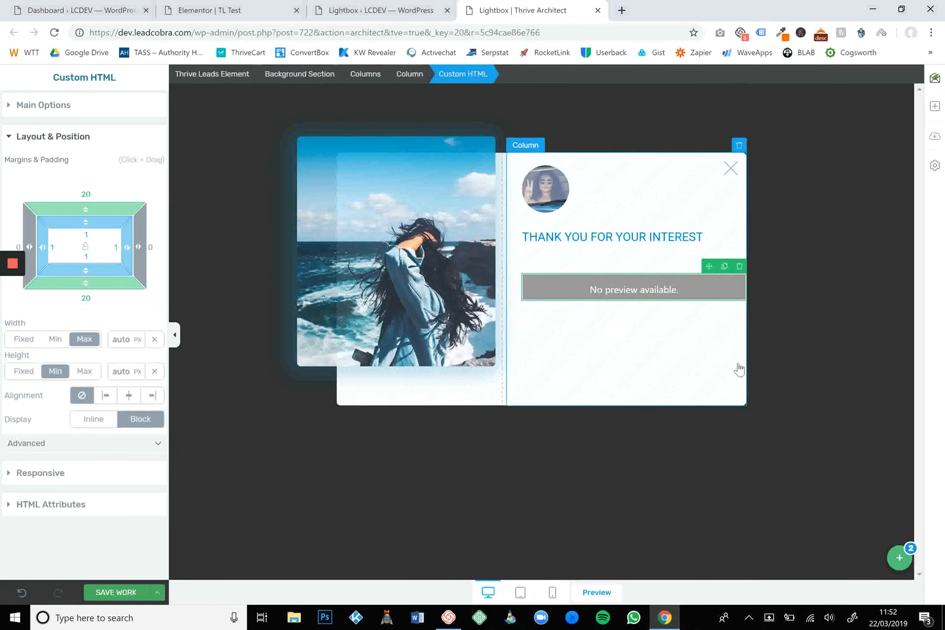
- Save, open State 1, and connect its email form to Mailchimp's 'test list'
key(ctrl+s)
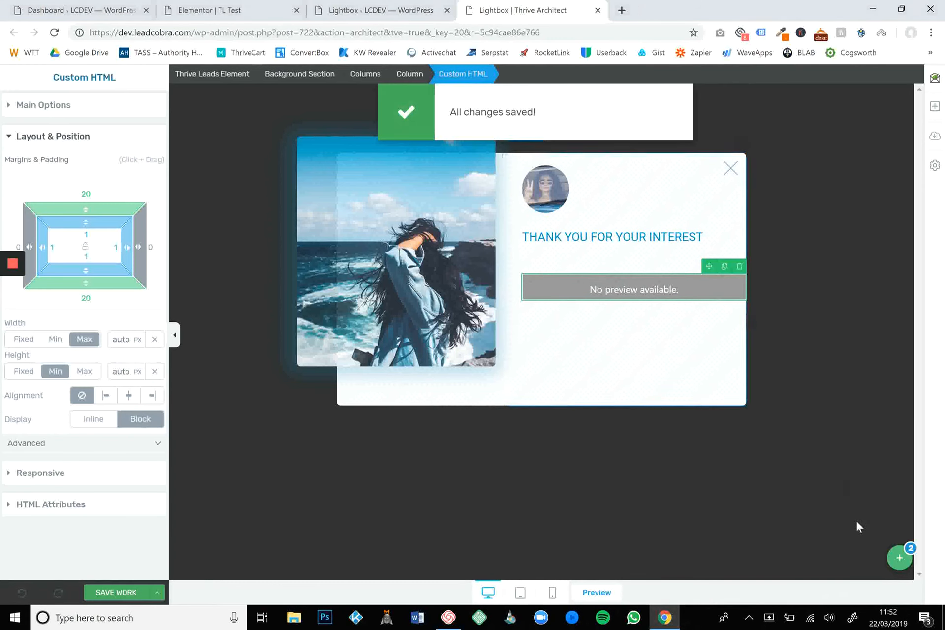
click(899, 558)
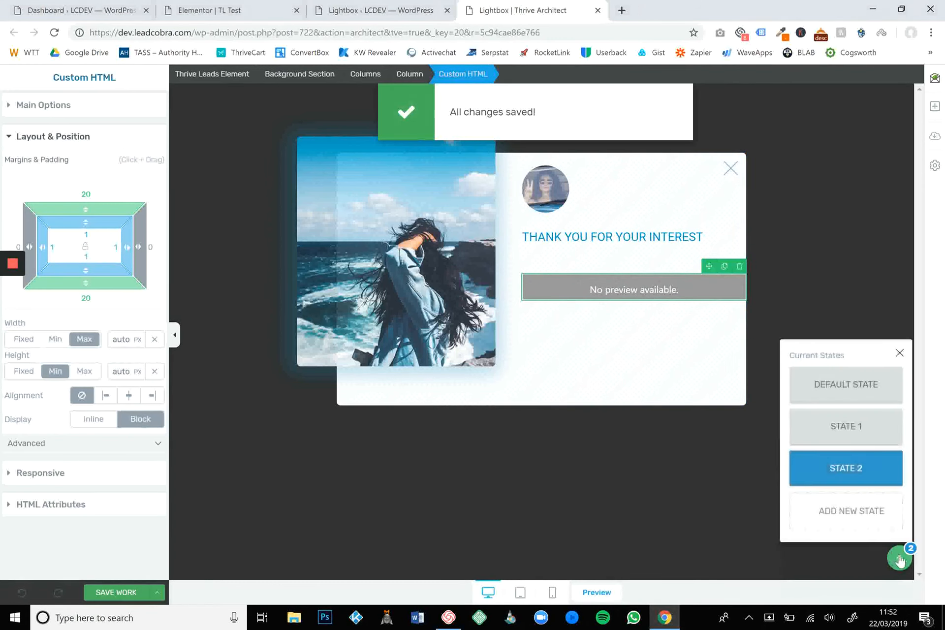
click(845, 432)
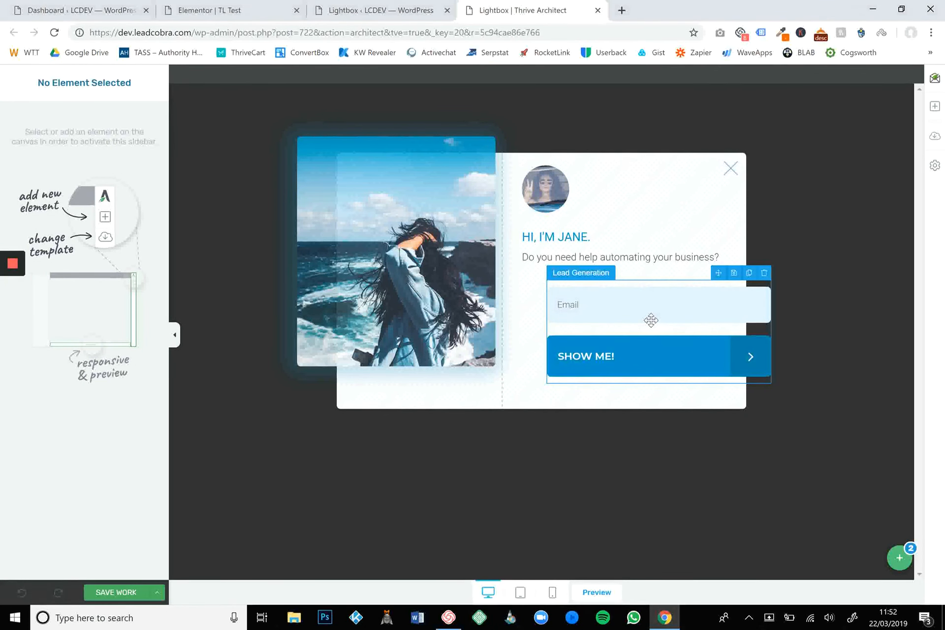
click(651, 320)
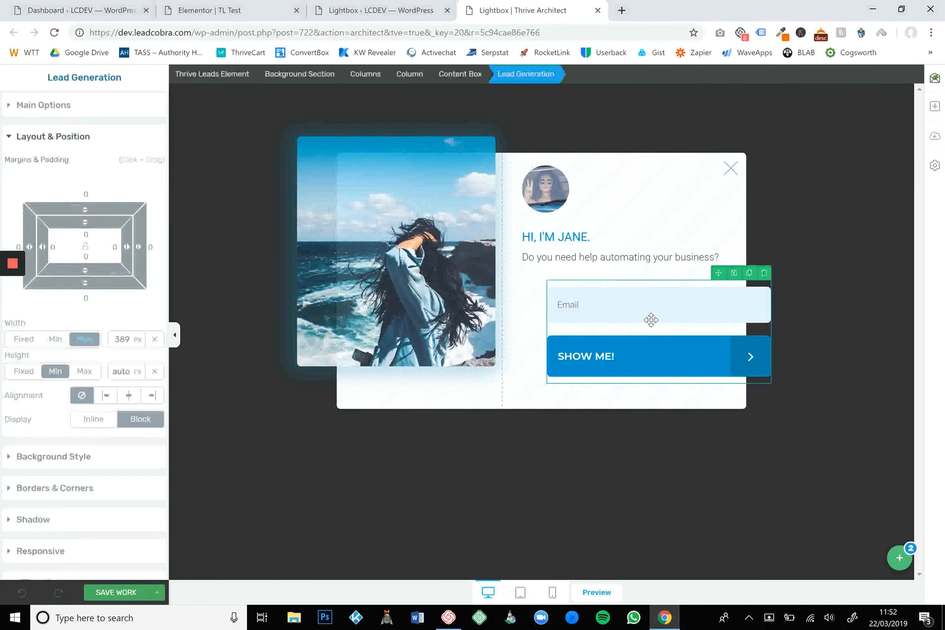
click(53, 106)
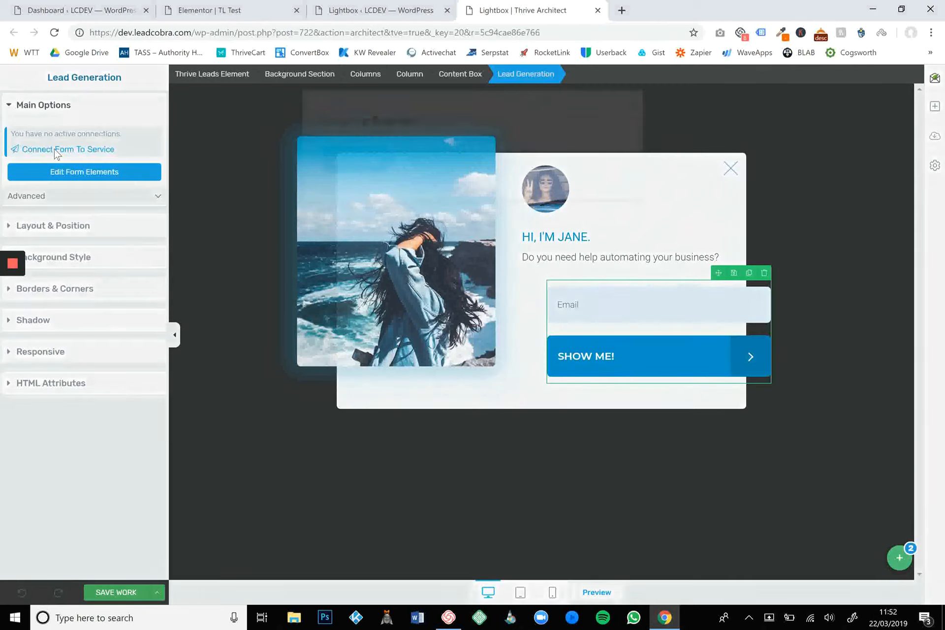
click(55, 153)
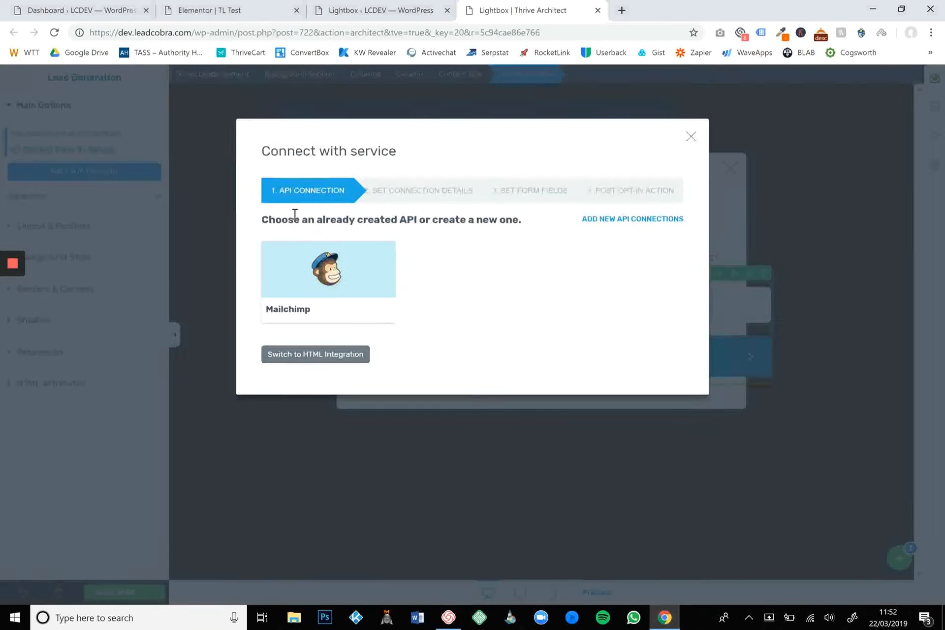
click(327, 280)
click(352, 287)
click(349, 318)
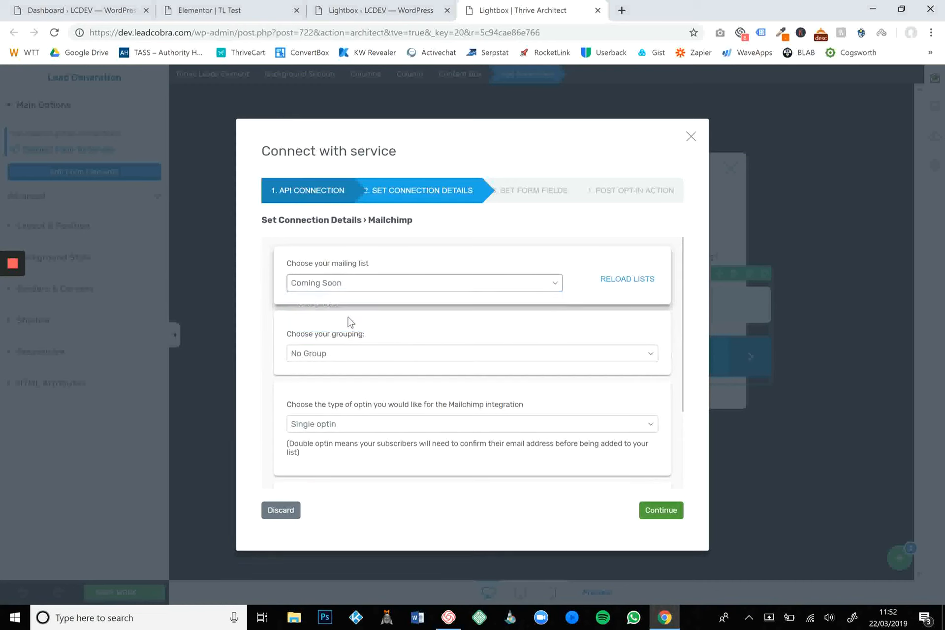
click(675, 512)
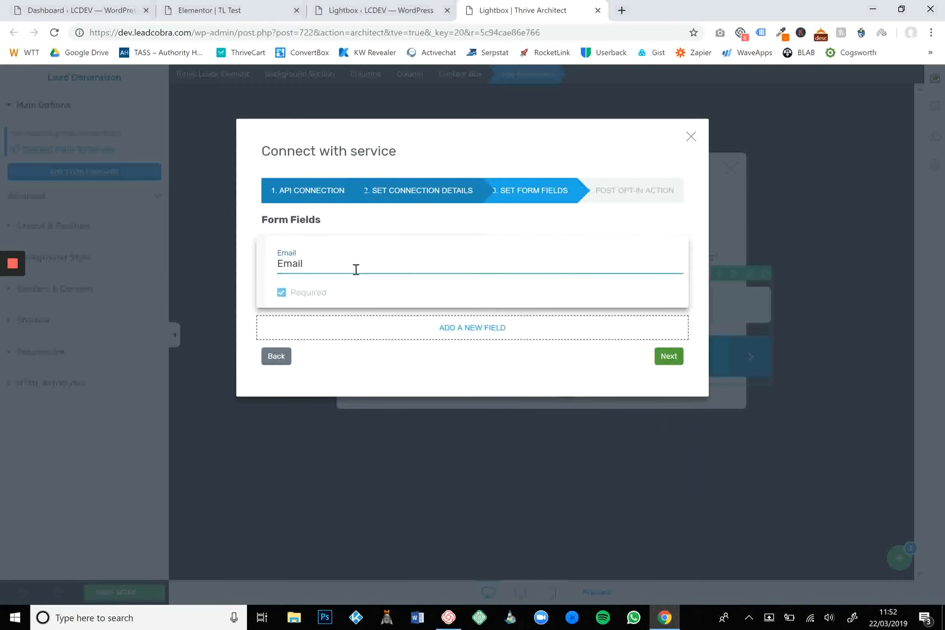
- Set the form's post opt-in action to switch to State 2 and save the connection
click(470, 328)
click(464, 333)
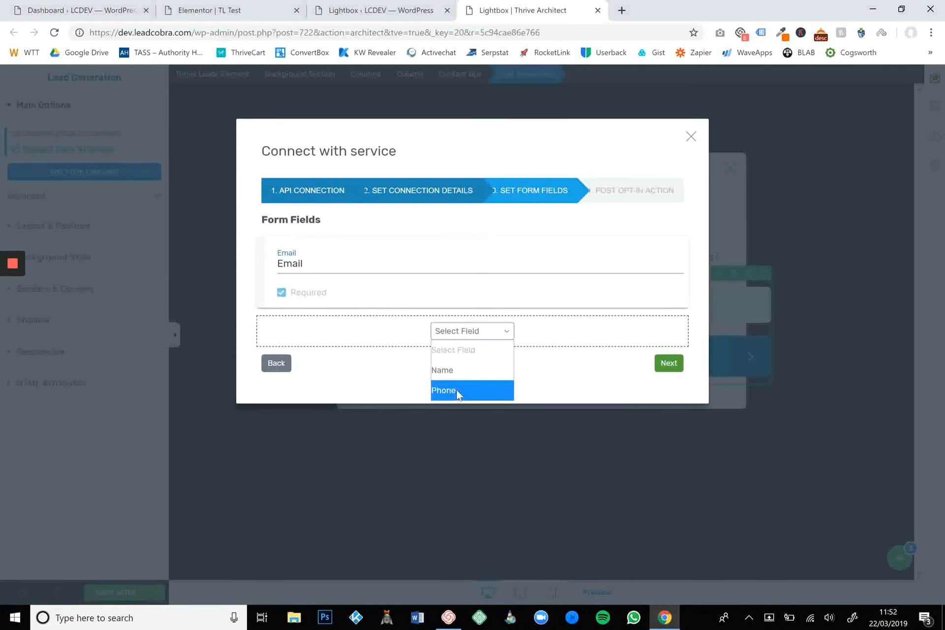
click(385, 370)
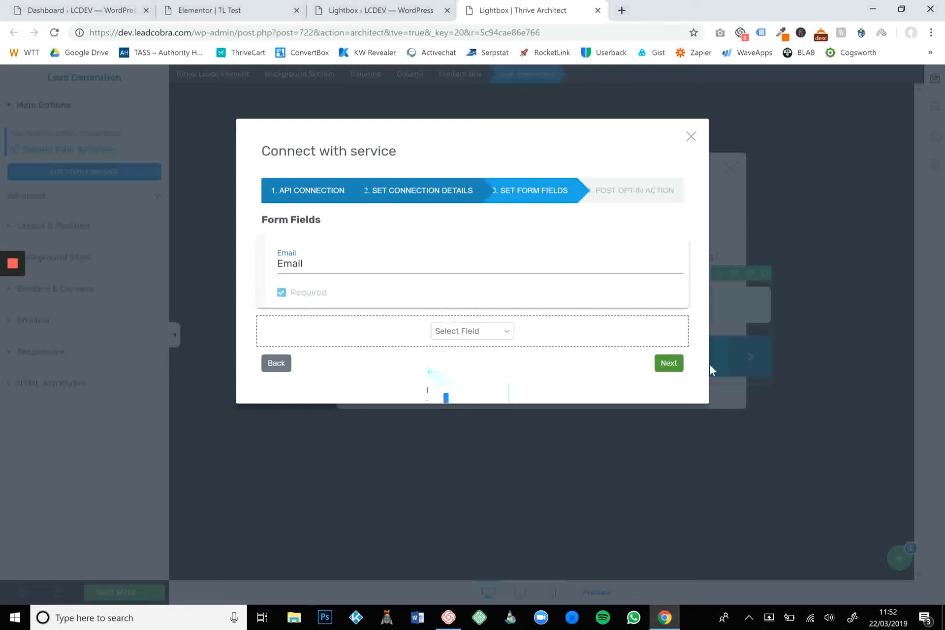
click(668, 363)
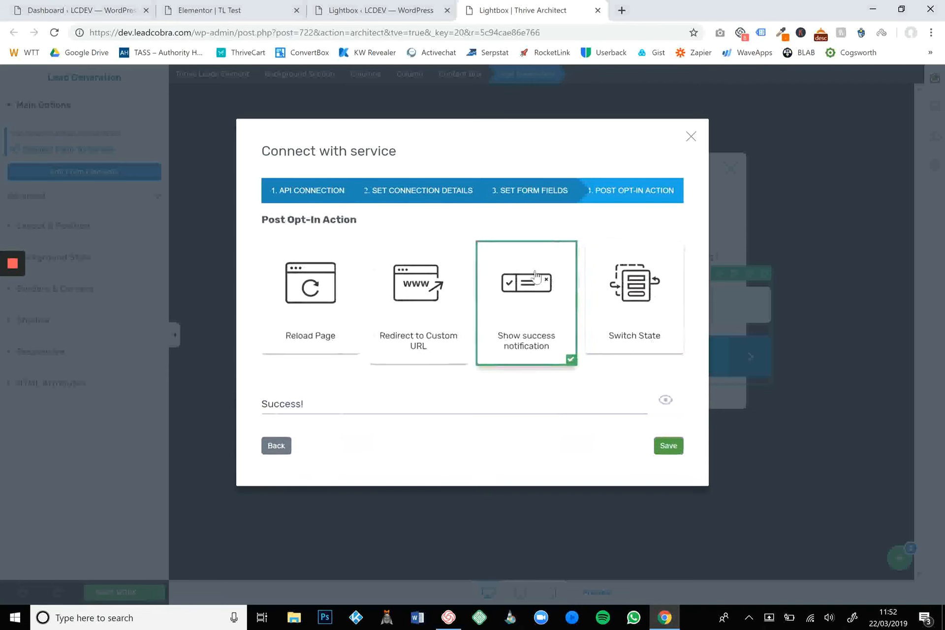
click(682, 340)
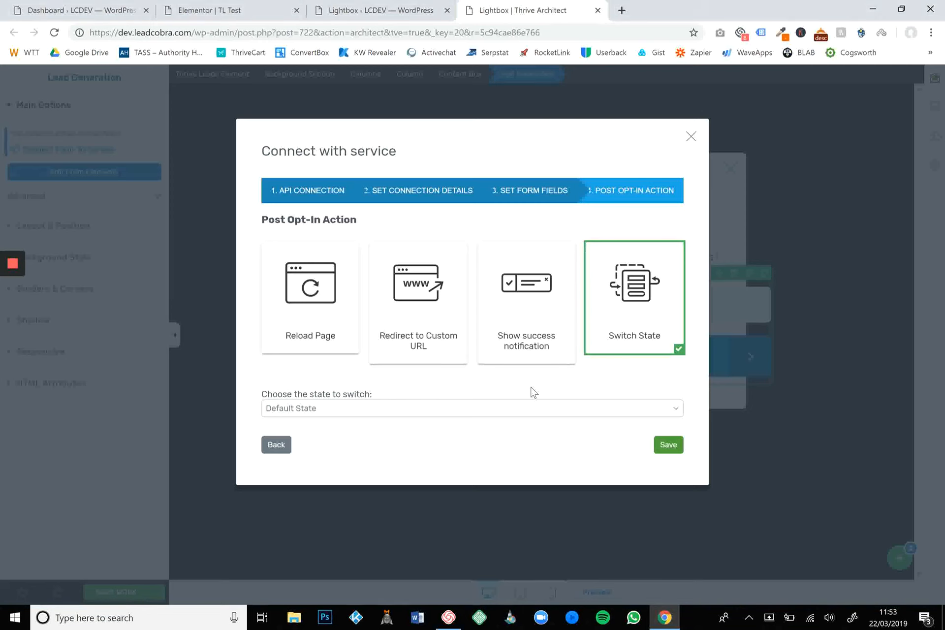
click(528, 408)
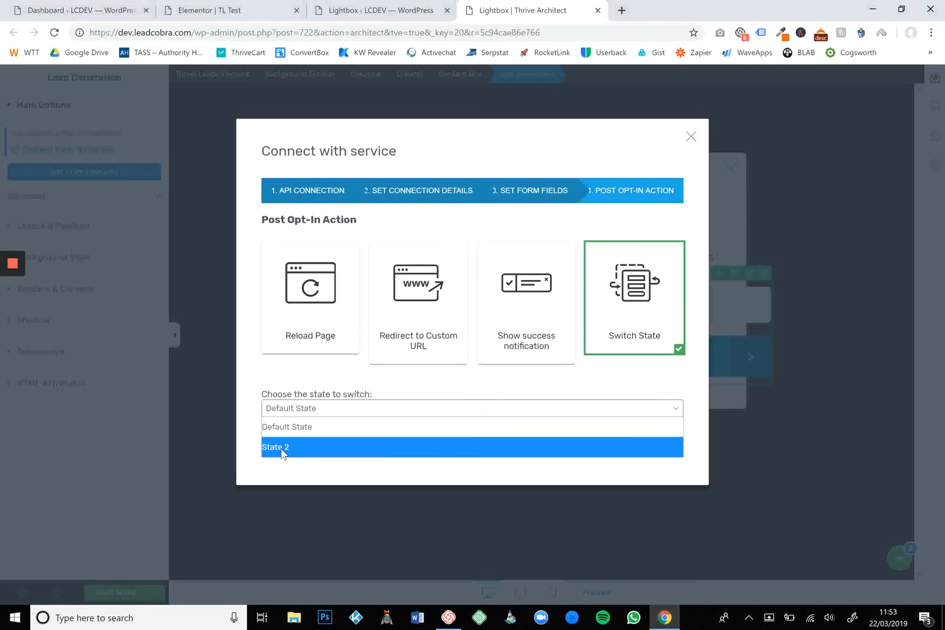
click(294, 447)
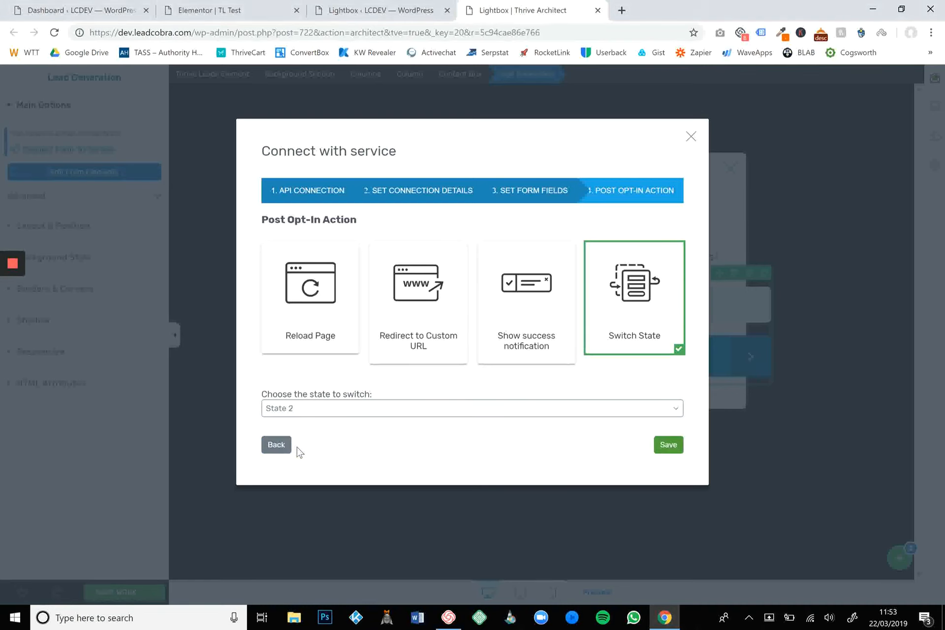
click(670, 445)
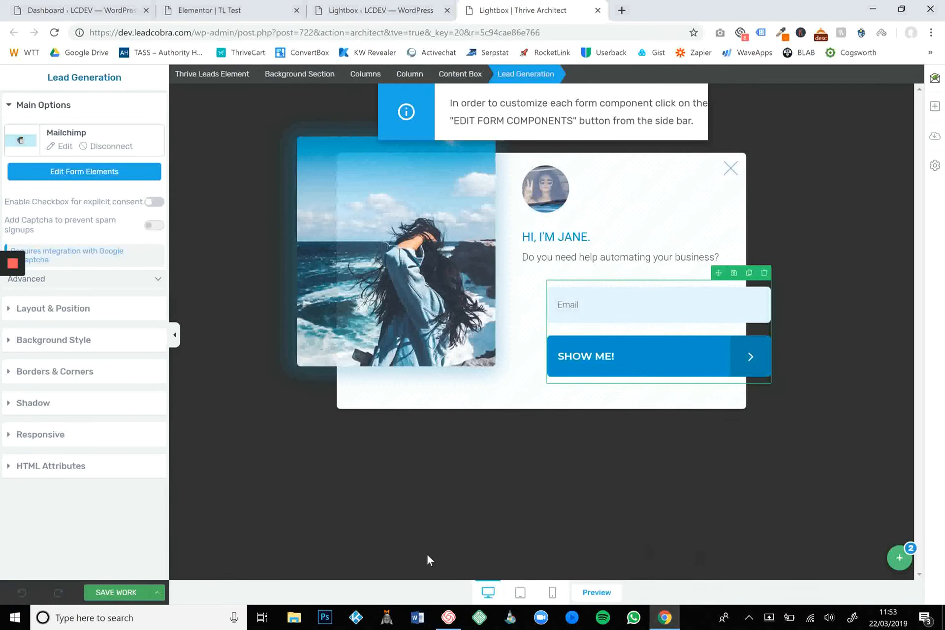
- Save the lightbox design and return to the Thrive Leads dashboard in WordPress
click(134, 593)
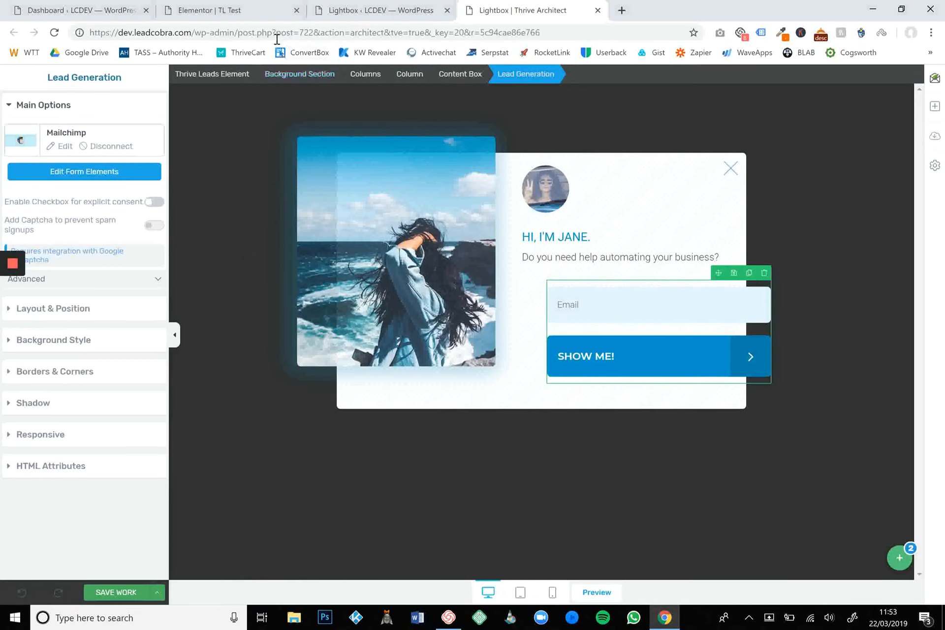
click(259, 11)
click(515, 14)
click(379, 11)
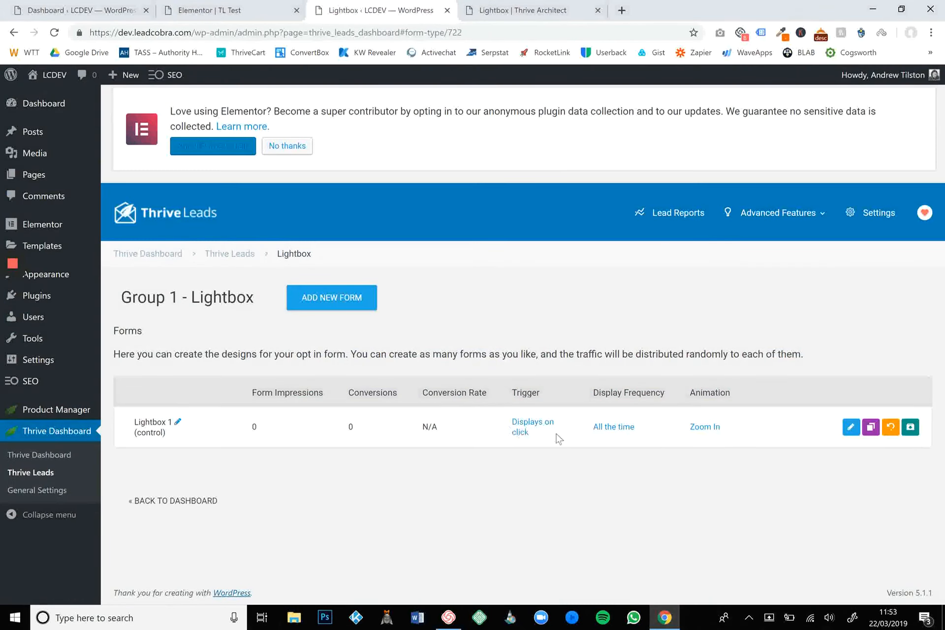
click(238, 262)
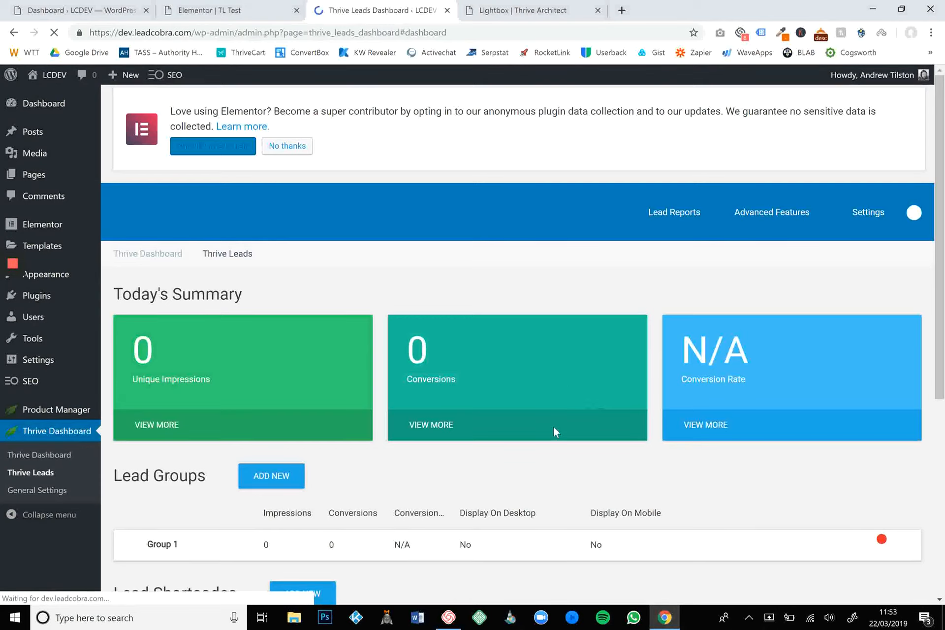
- Reload the dashboard and open Group 1's Display Settings, with Display Logic at 0
scroll(531, 483, down, 5)
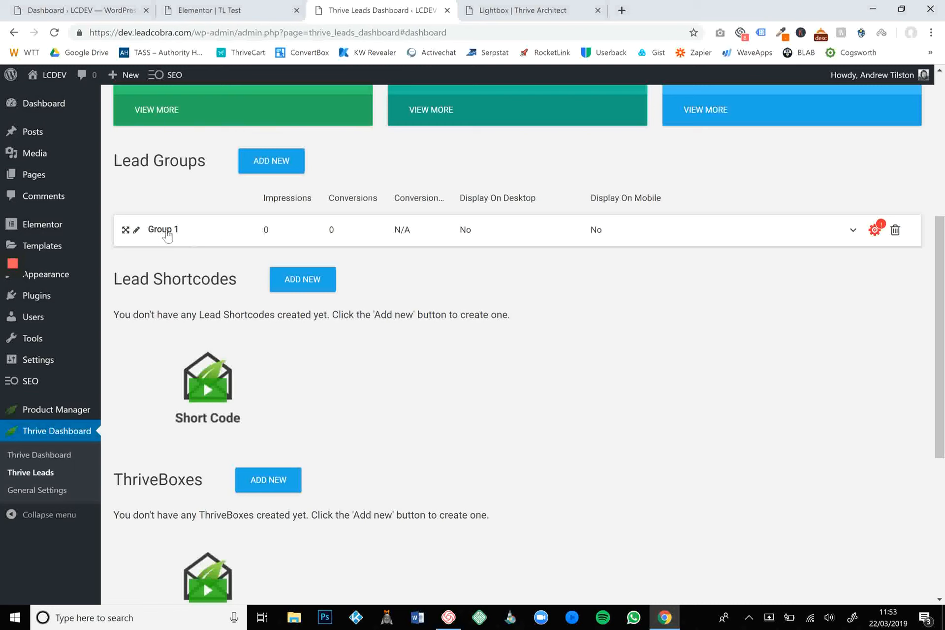
scroll(304, 253, up, 3)
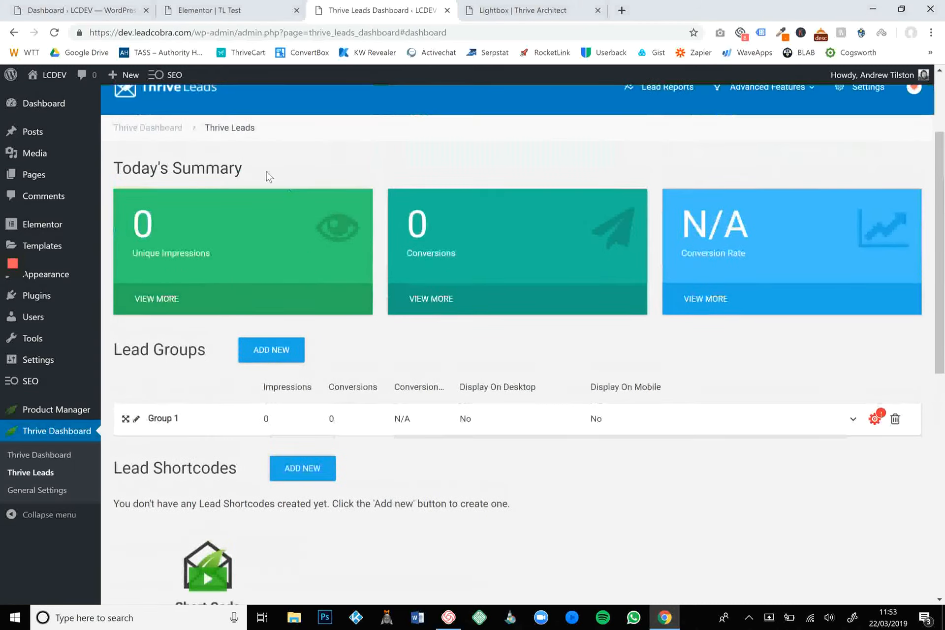
scroll(54, 479, down, 2)
click(46, 476)
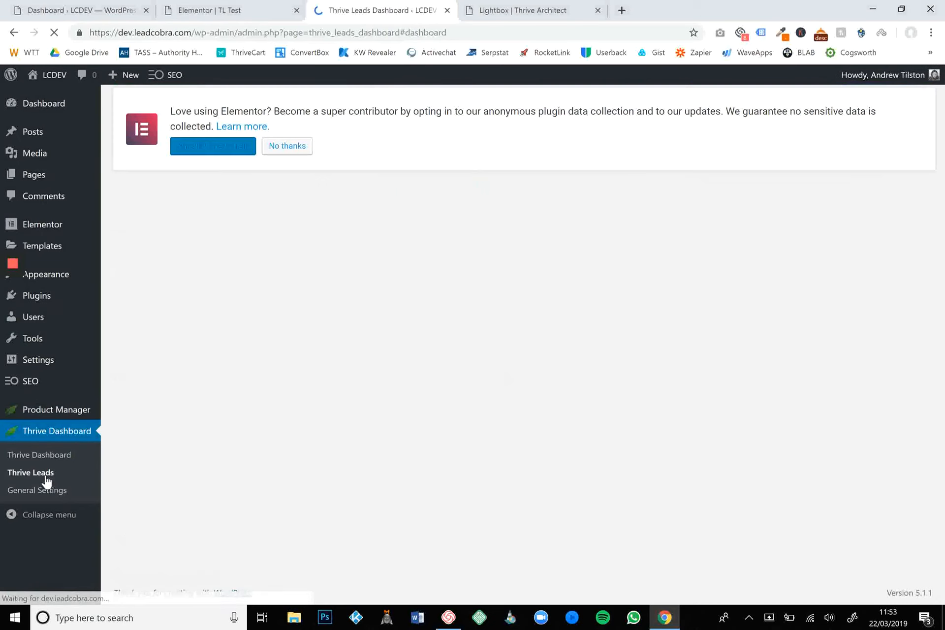
scroll(415, 455, down, 3)
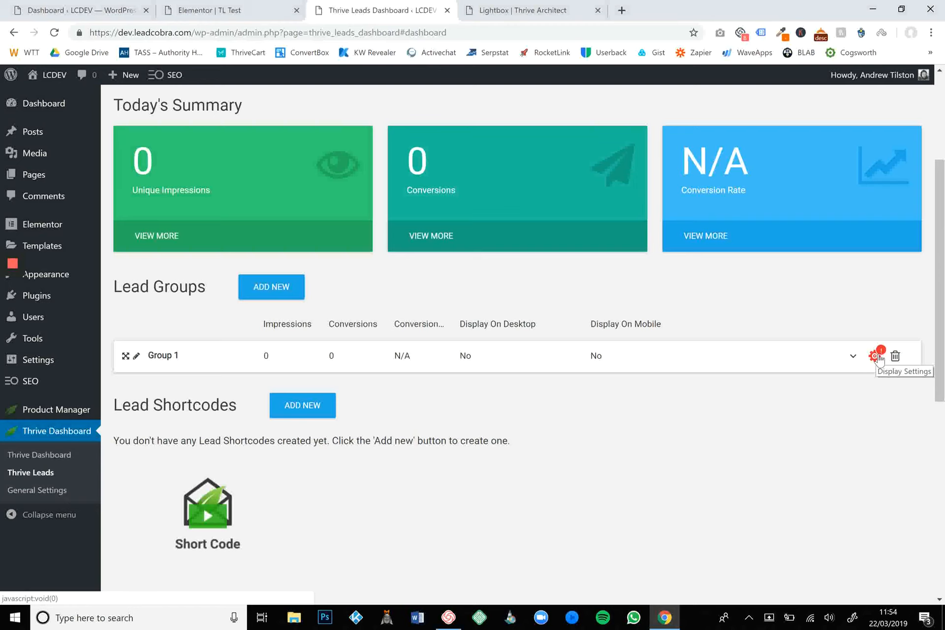
click(875, 358)
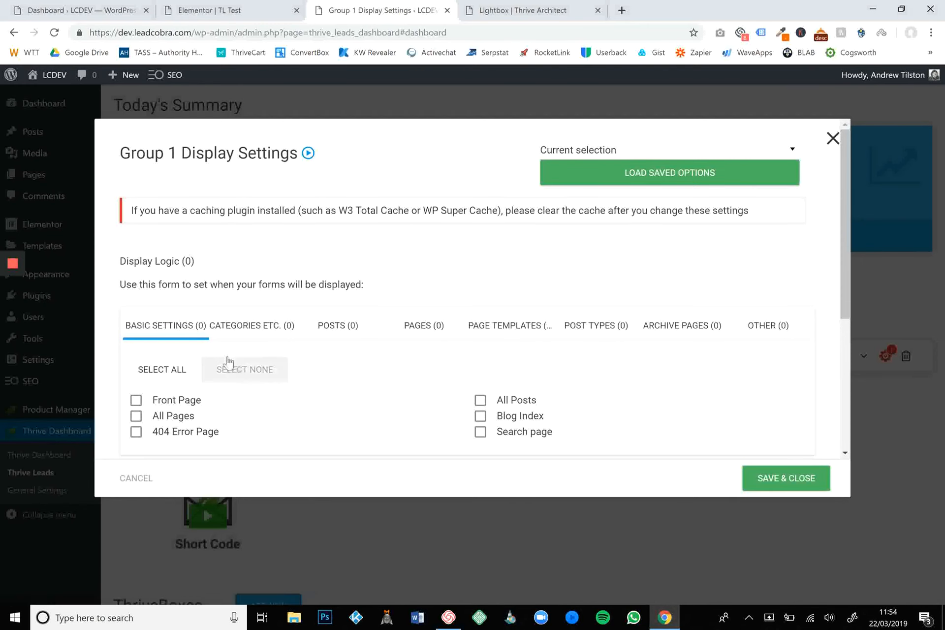
- Show Group 1 on All Pages, review the other condition tabs, and save and close
click(136, 416)
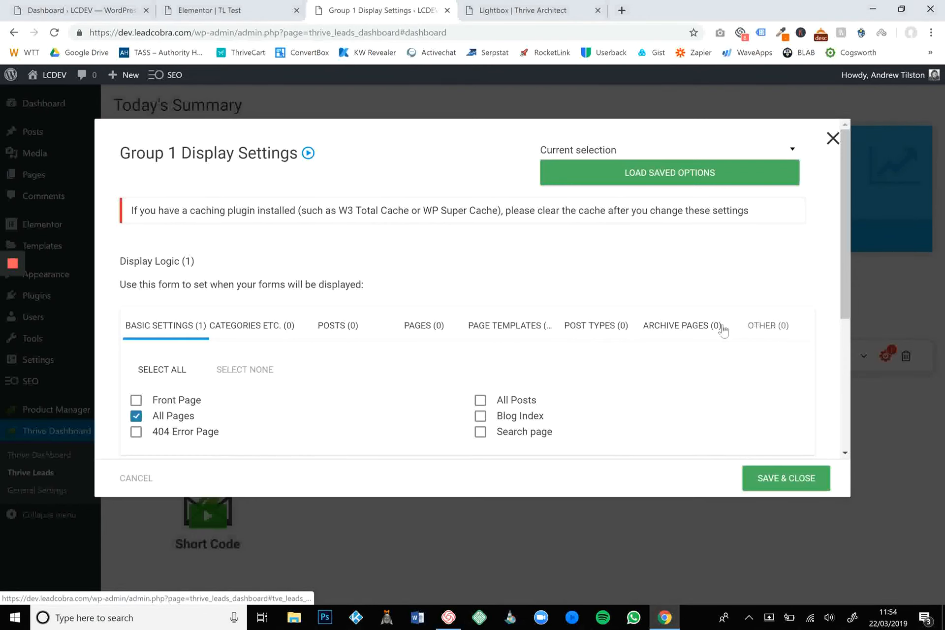
click(758, 331)
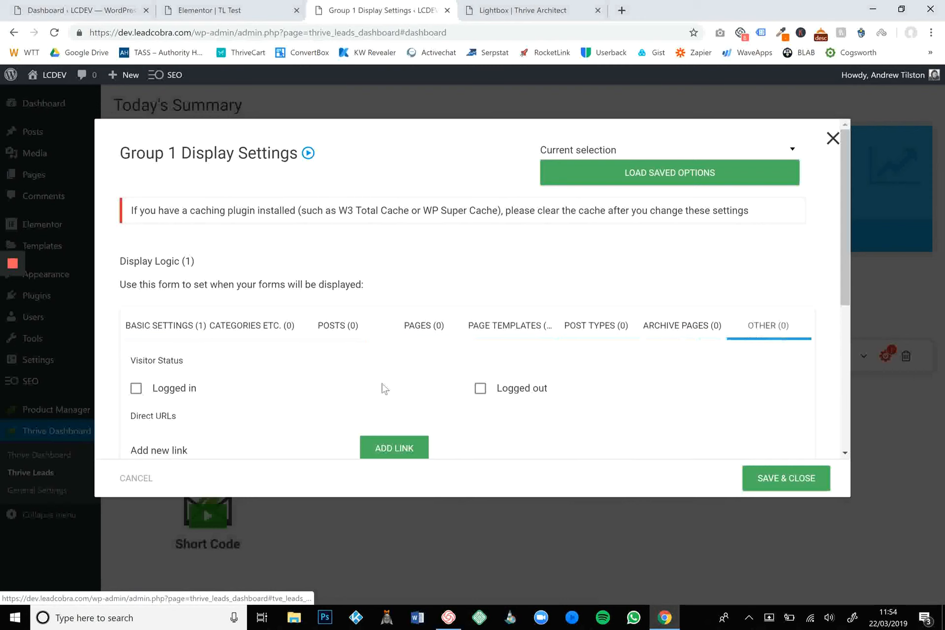
click(690, 331)
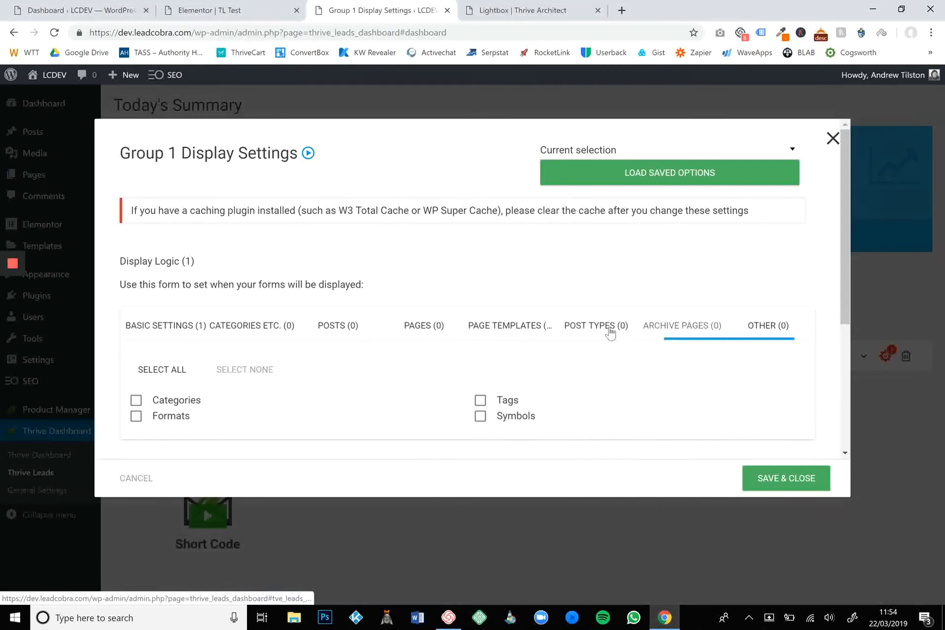
click(610, 331)
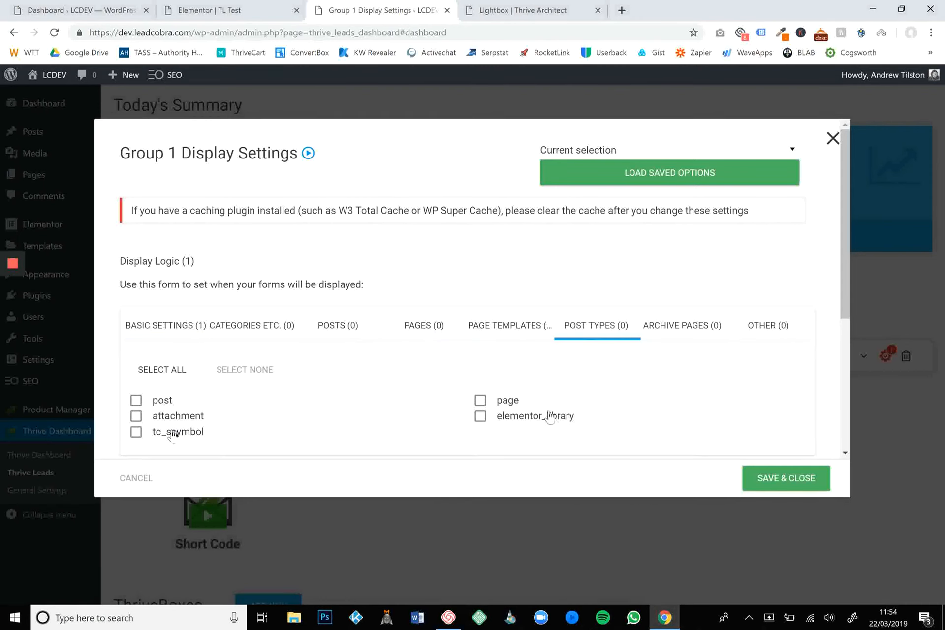
click(512, 328)
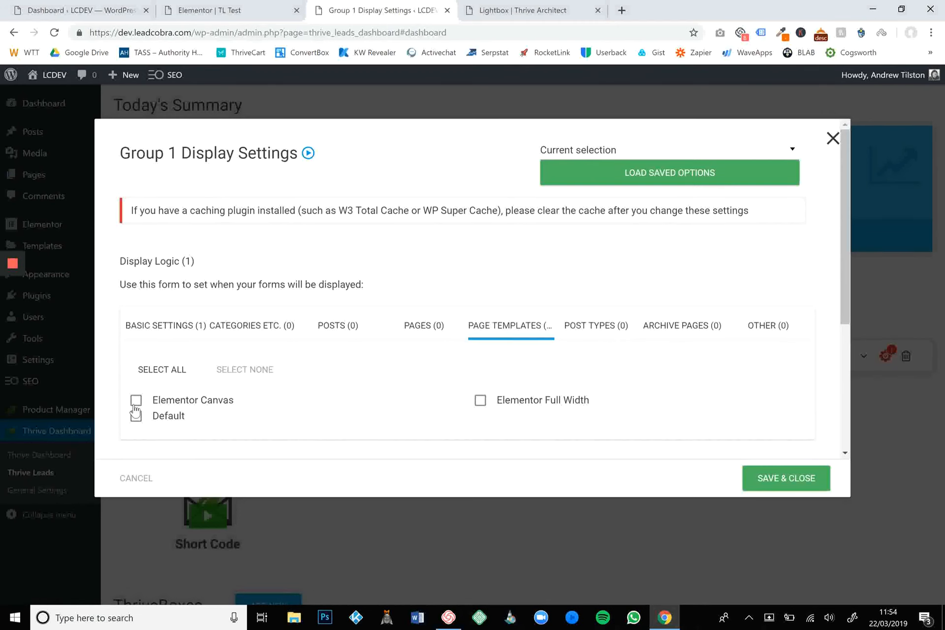
click(166, 326)
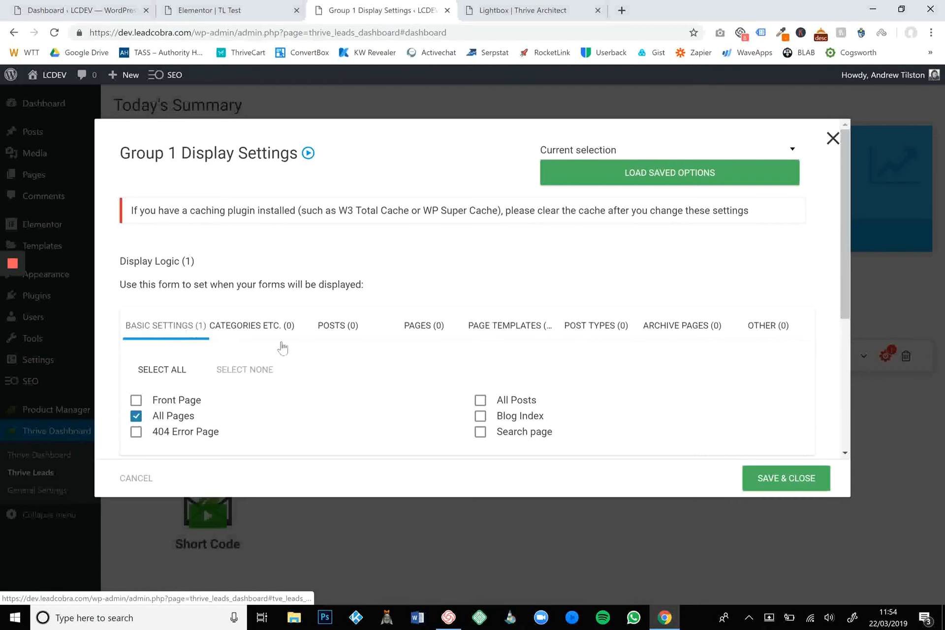
scroll(417, 396, down, 5)
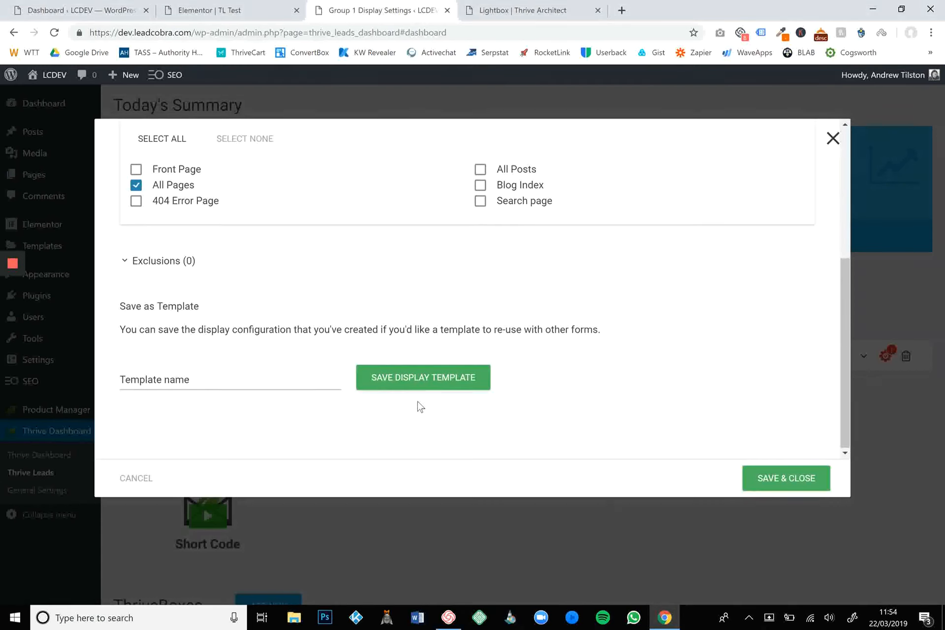
scroll(419, 407, up, 5)
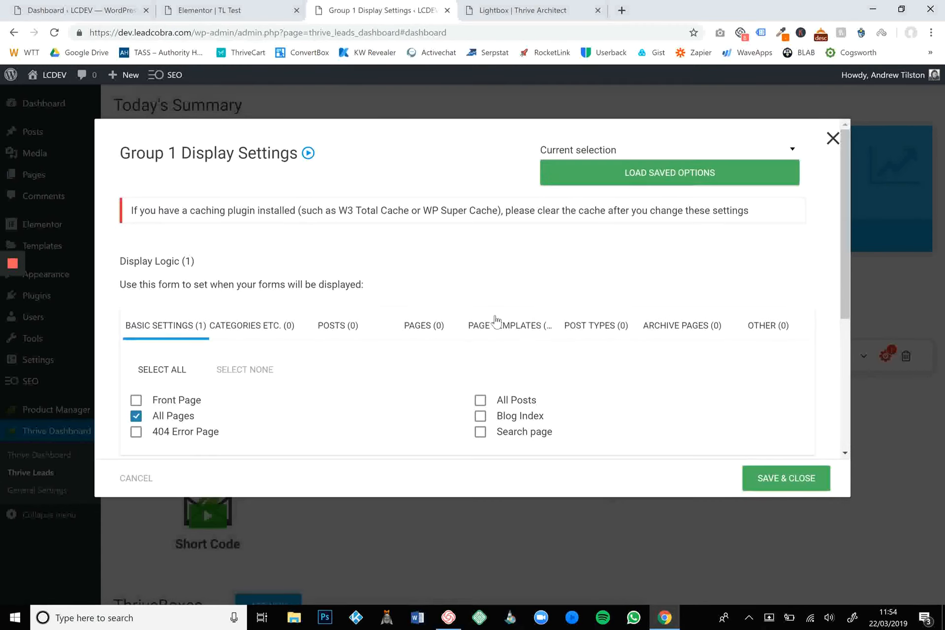
click(787, 480)
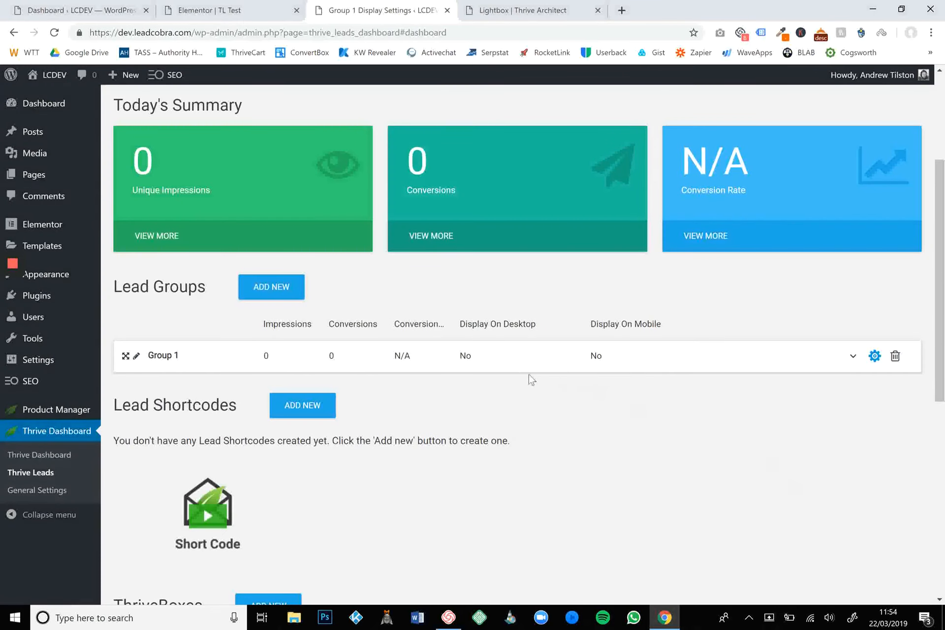
- Turn on Group 1's Lightbox form for both desktop and mobile display
click(480, 360)
click(496, 391)
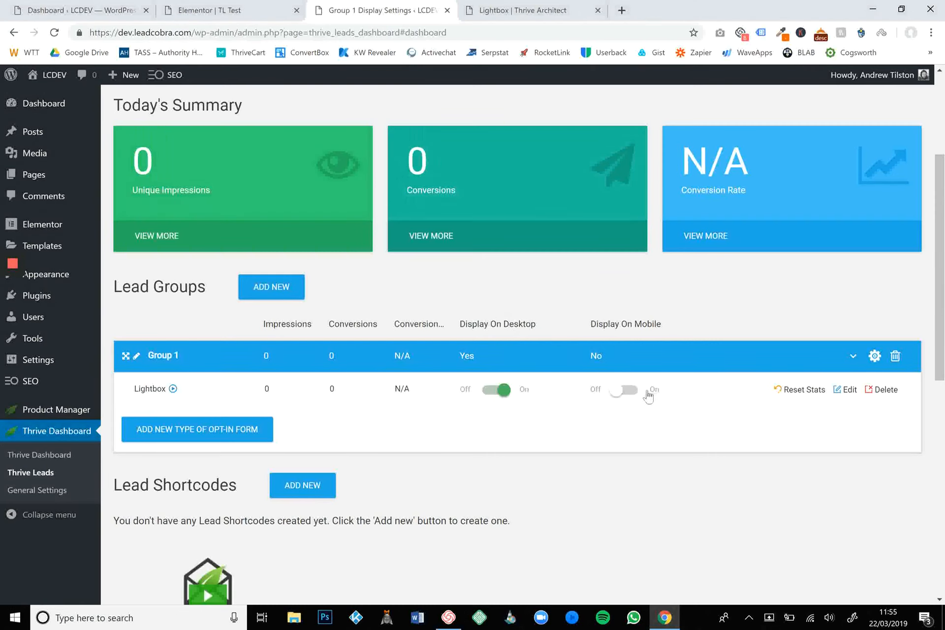
click(630, 391)
scroll(278, 394, down, 5)
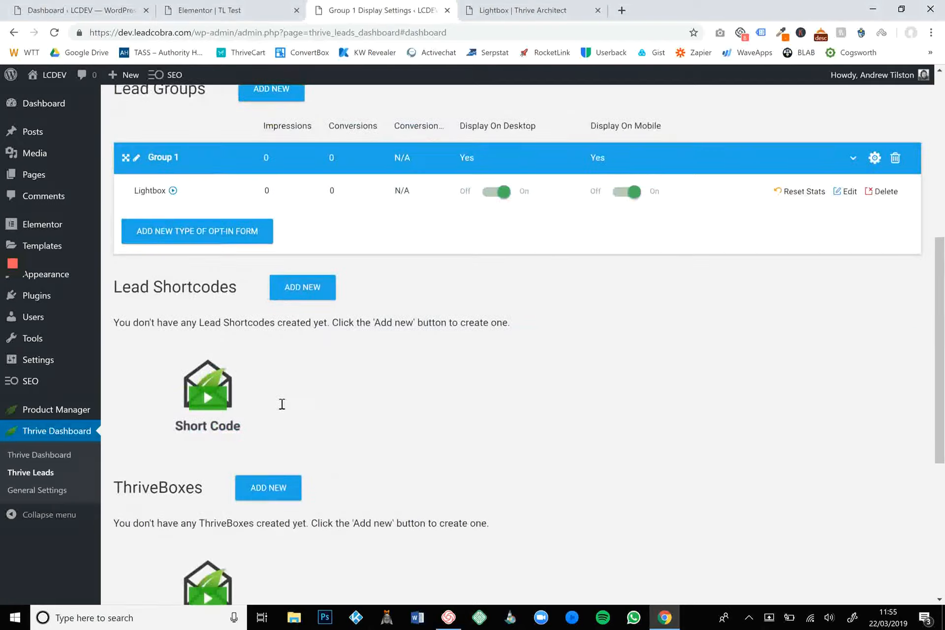
scroll(384, 438, up, 5)
scroll(411, 446, up, 4)
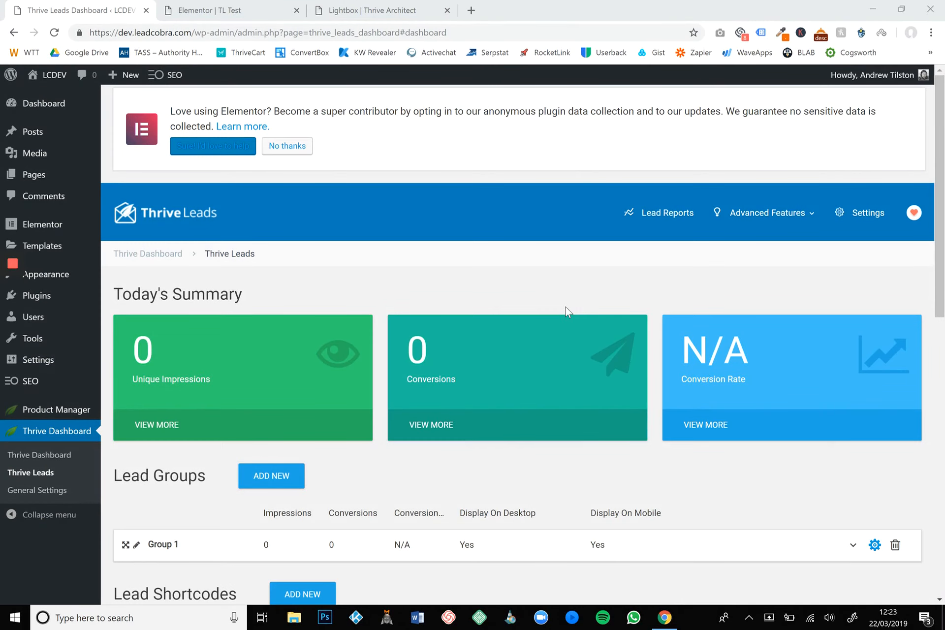
- Launch Firefox from Windows search and load dev.leadcobra.com
click(203, 615)
text(fire)
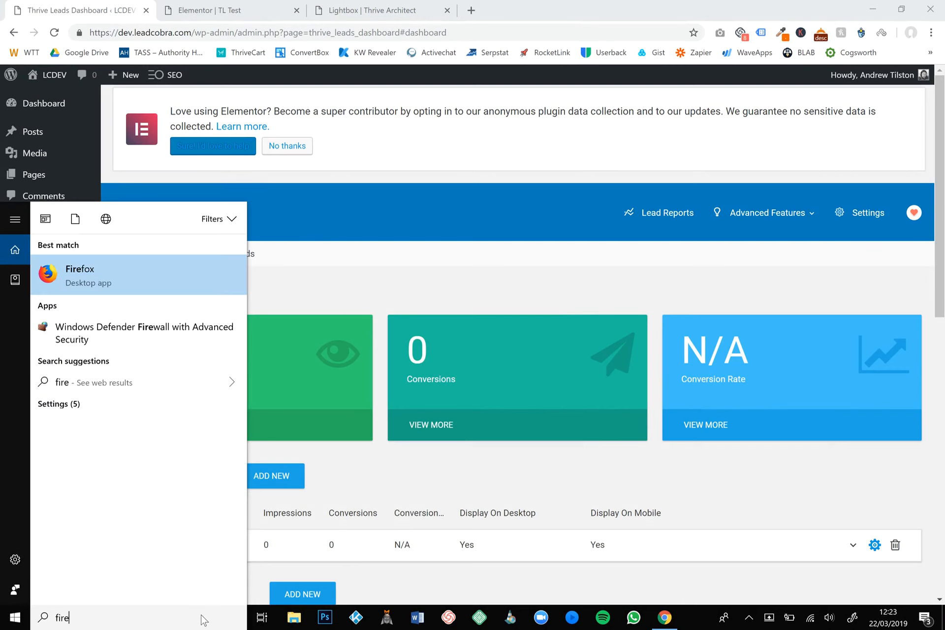
key(Return)
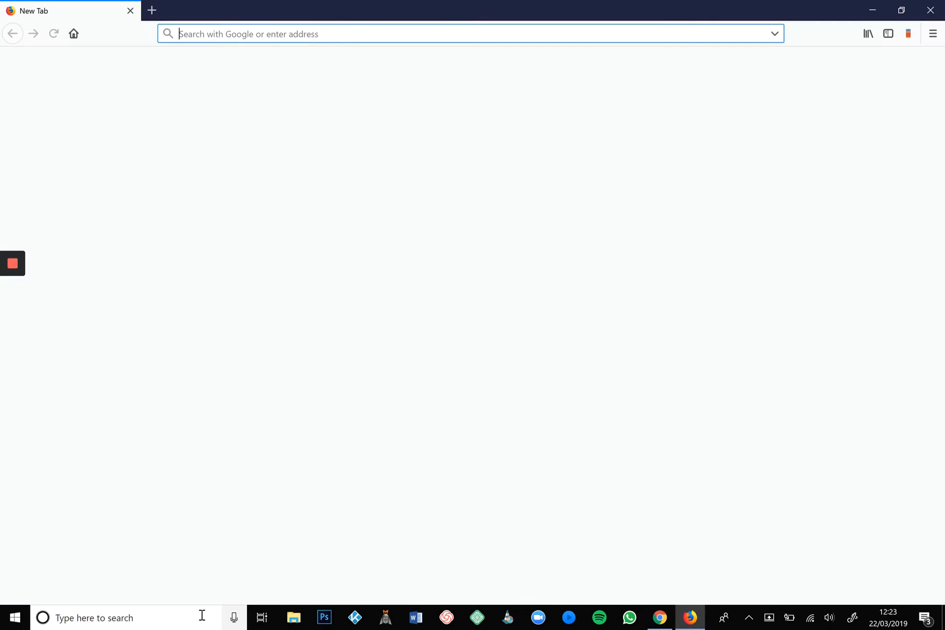
text(dev.leadcobra.com/)
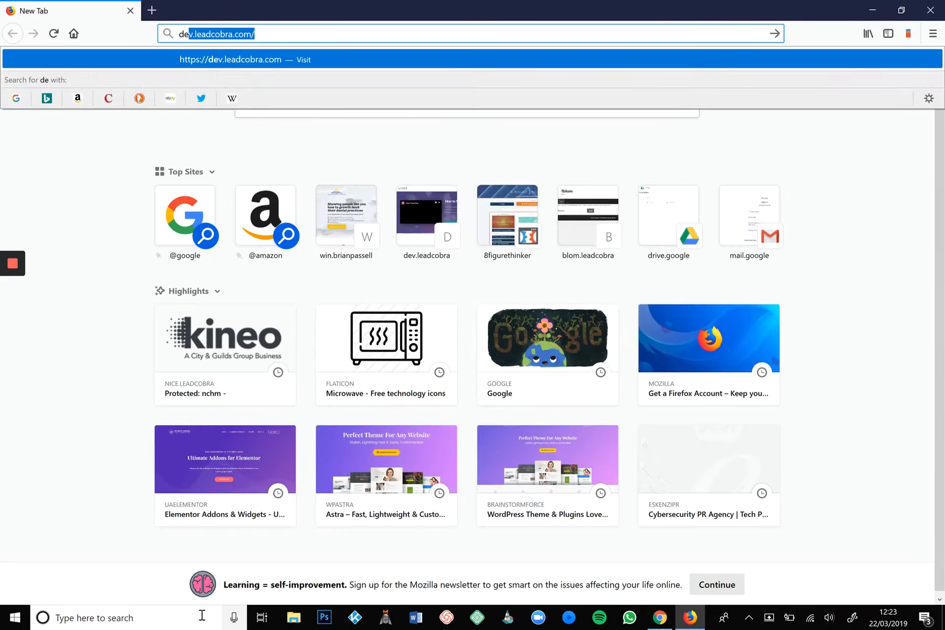
key(Return)
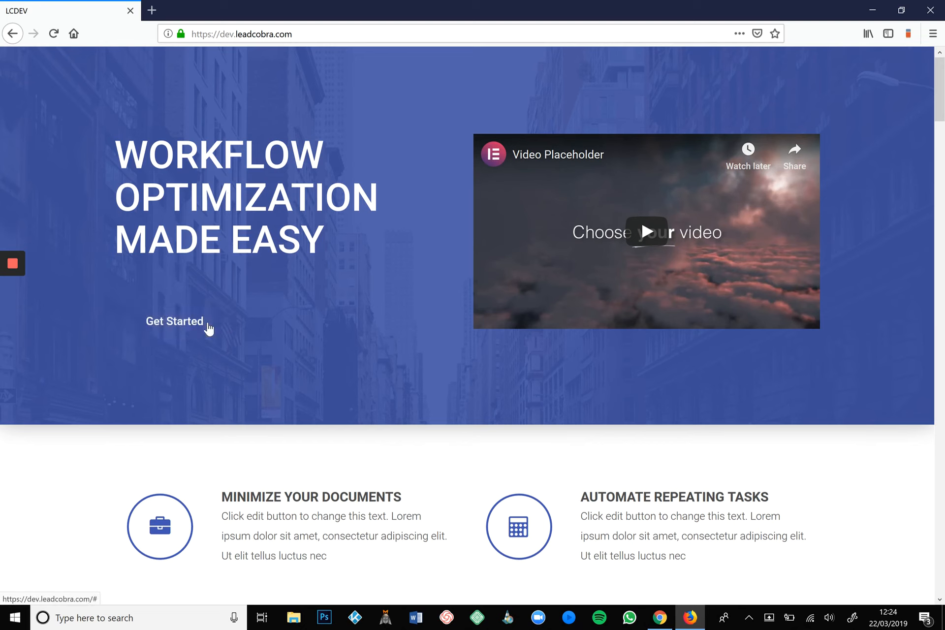
- Open the Get Started lightbox, switch it to the HI, I'M JANE opt-in state, and focus Email
click(170, 333)
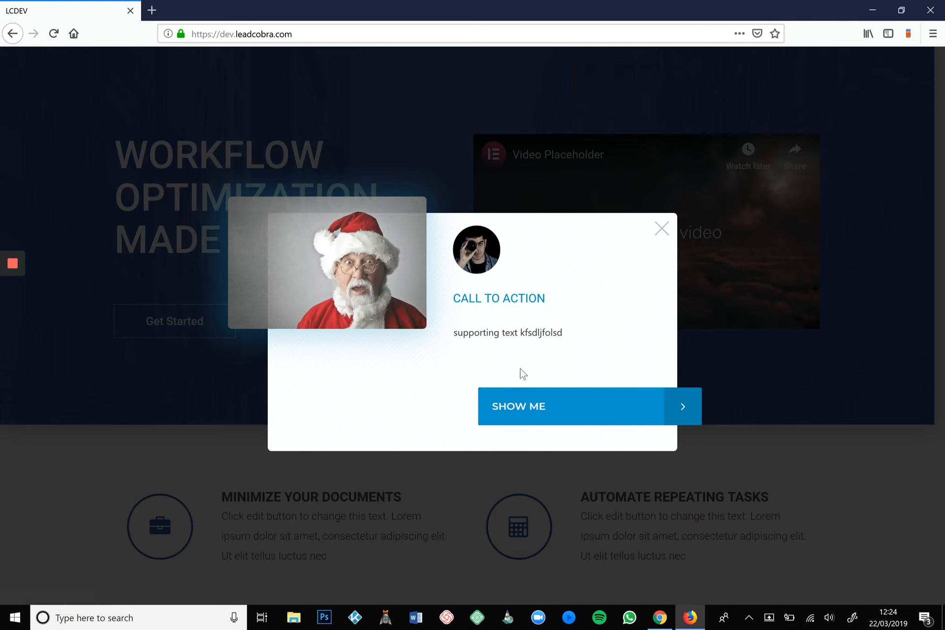
click(514, 422)
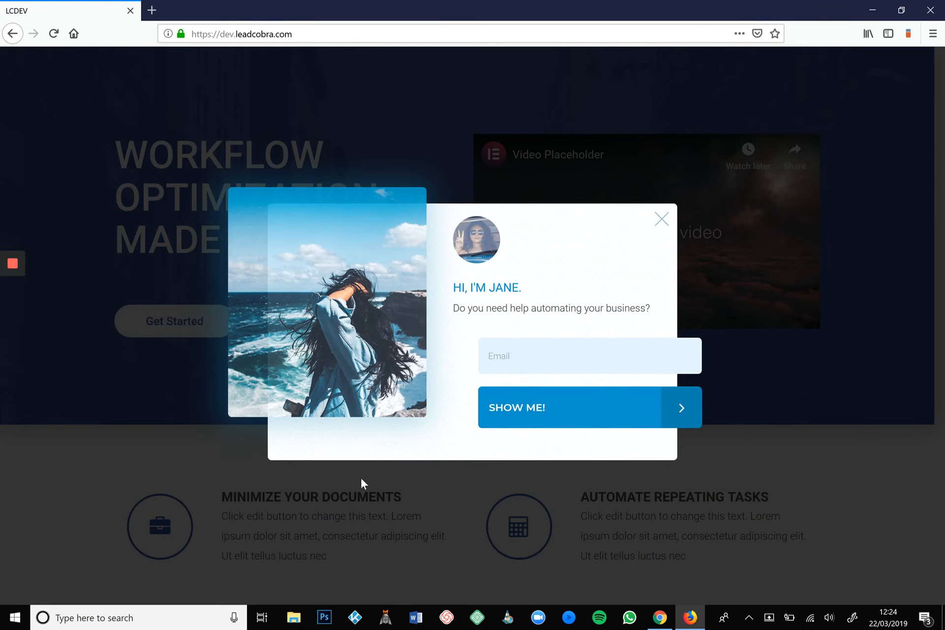
click(539, 360)
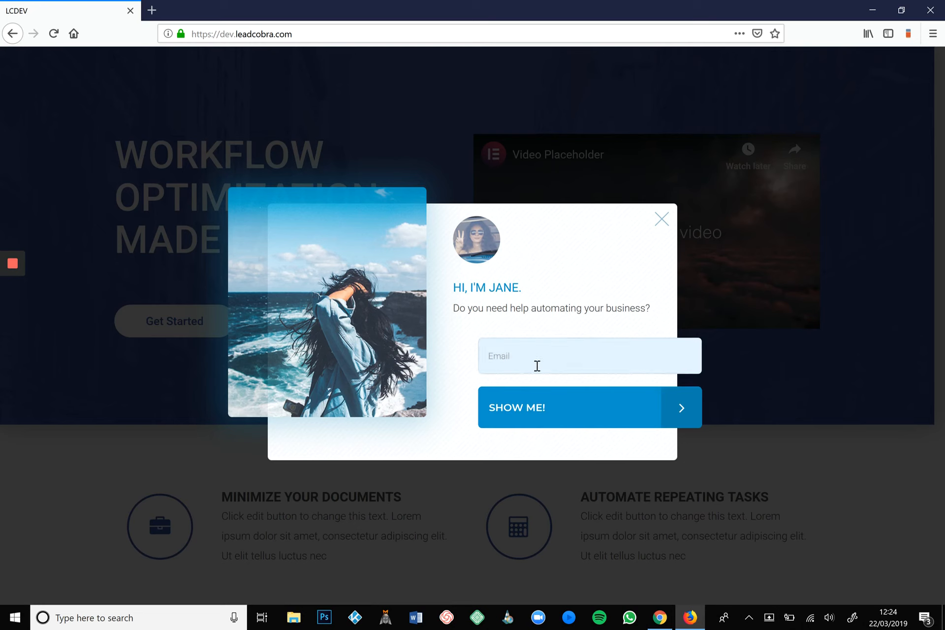